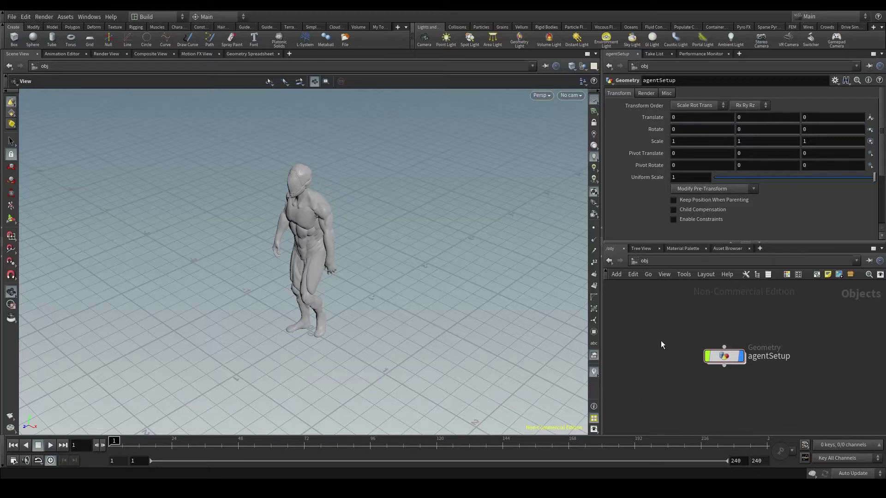
Open the agentSetup geometry network and play back the agent's in-place walk animation
double_click(724, 360)
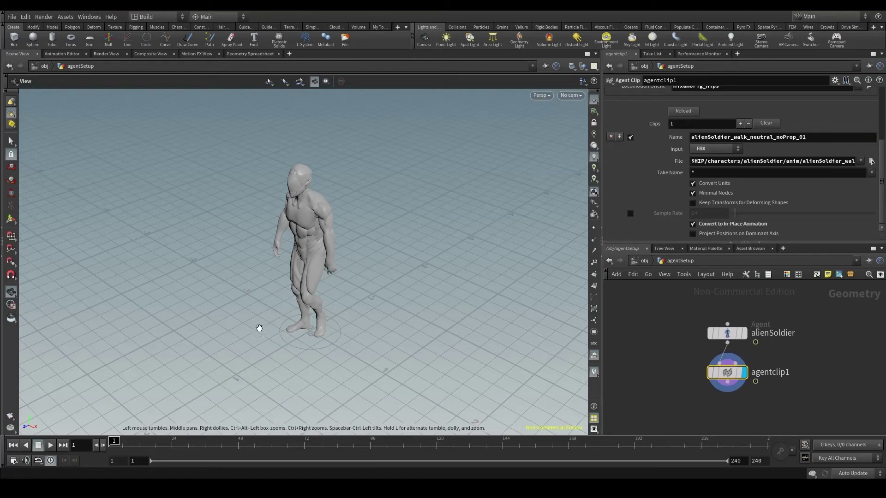
scroll(277, 319, "down", 4)
left_click_drag(277, 318, 279, 317)
middle_click_drag(279, 317, 349, 249)
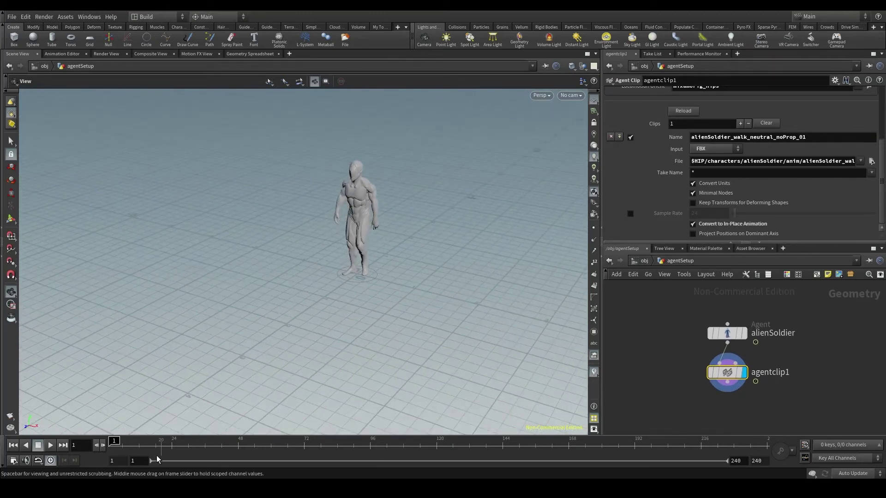
left_click(50, 446)
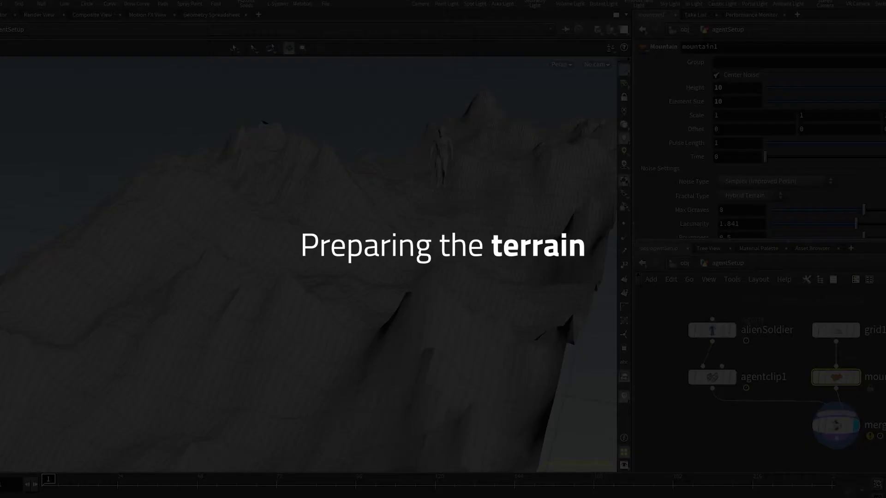
left_click_drag(885, 88, 784, 92)
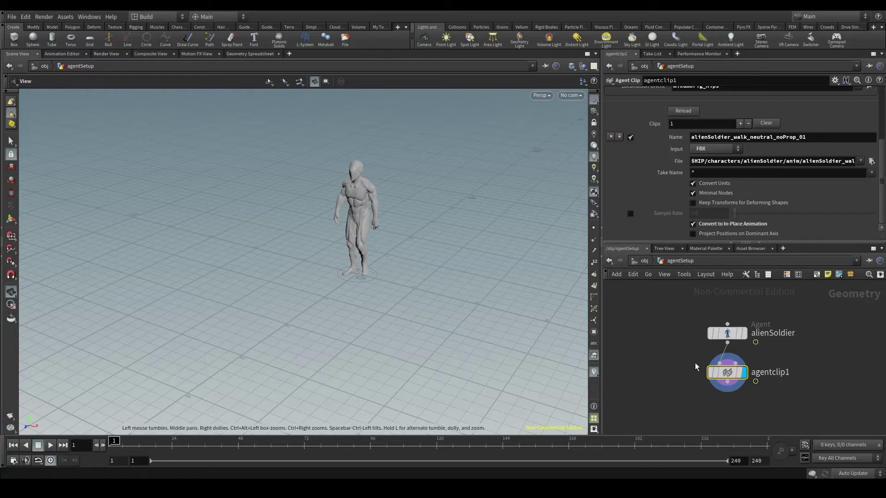
Add a Grid node beside the alienSoldier node and display it in the viewport
middle_click_drag(716, 397, 691, 377)
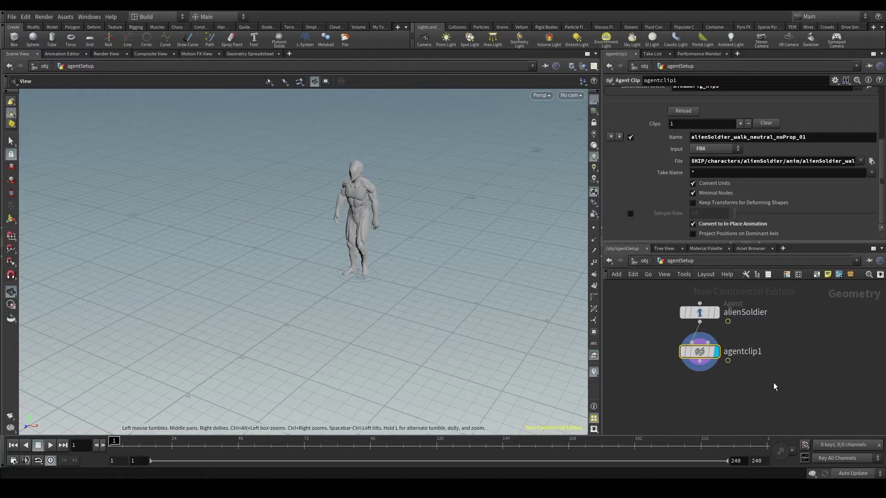
key("Tab")
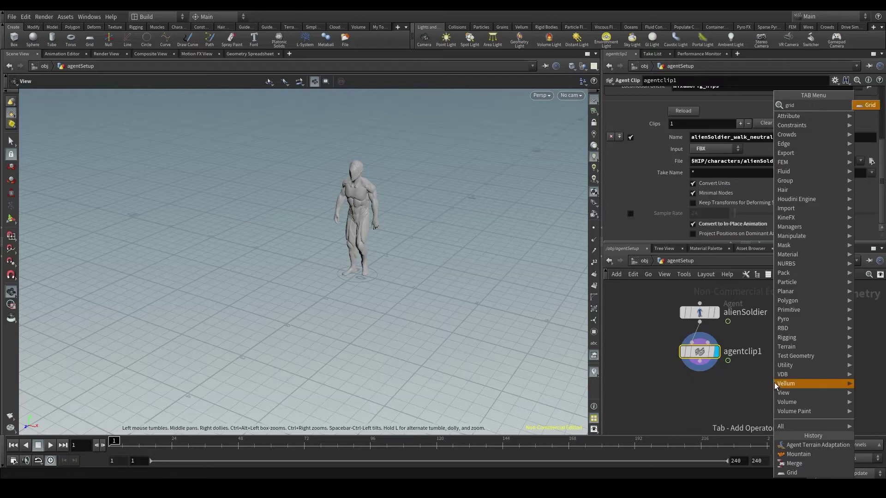
type("grid")
key("Return")
left_click(803, 314)
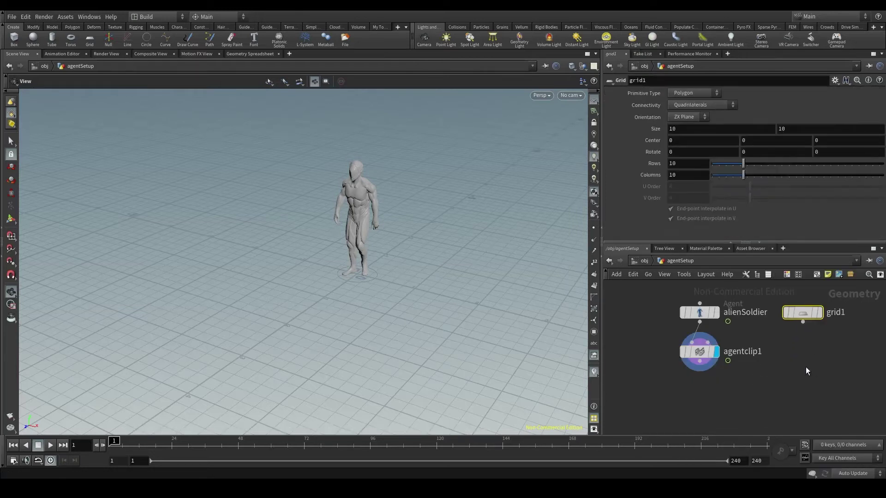
left_click(792, 333)
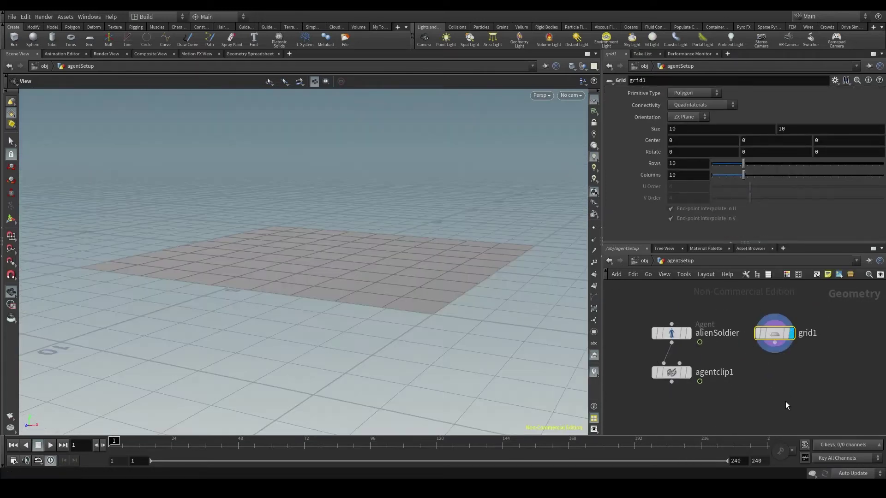
Add a Merge node below the grid node
key("Tab")
type("merge")
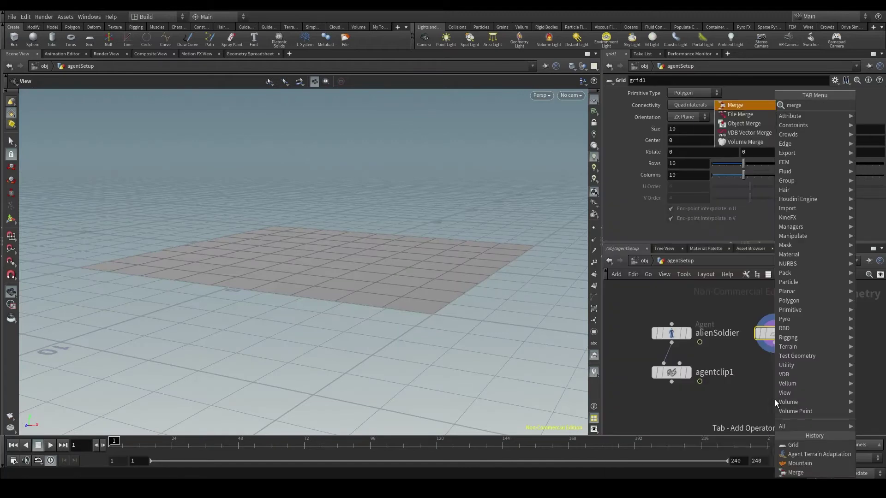
key("Return")
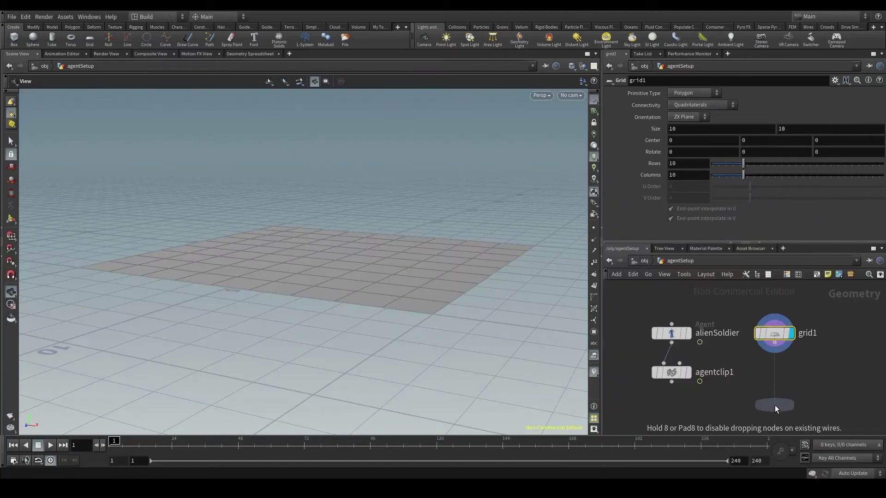
left_click(774, 405)
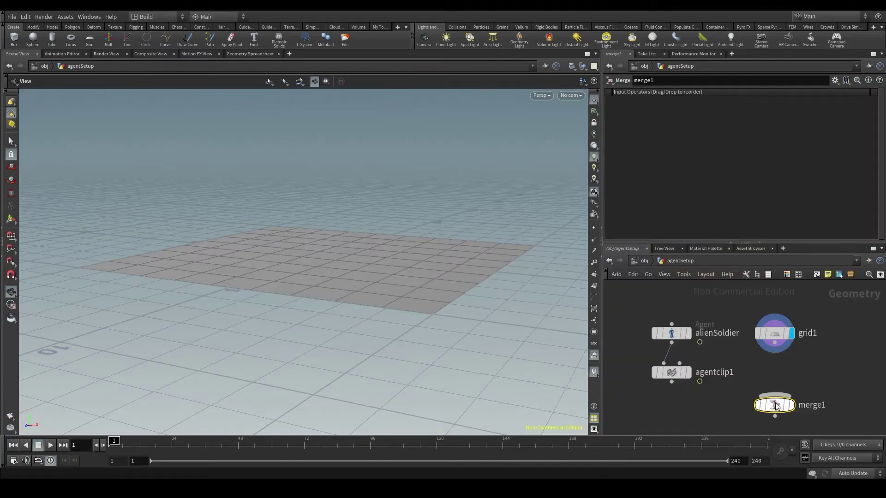
Connect agentclip1 and grid1 to the merge node and display the merged result
left_click(671, 383)
left_click(741, 386)
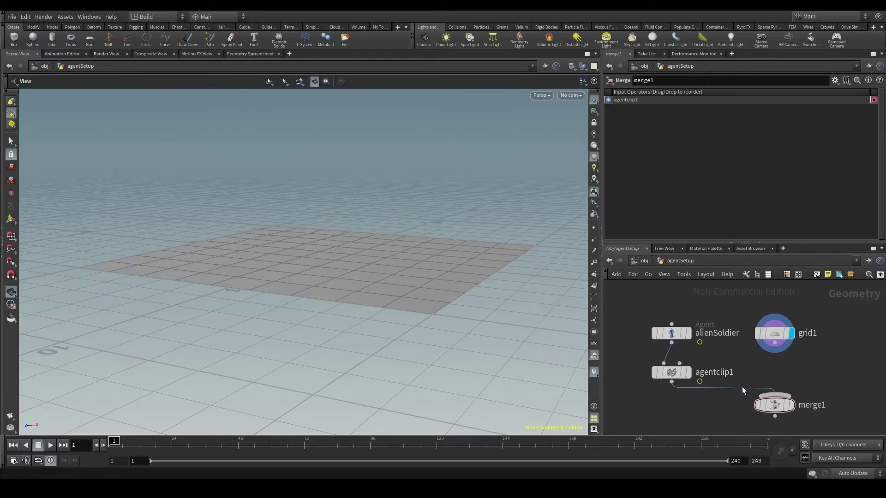
left_click(778, 345)
left_click(776, 393)
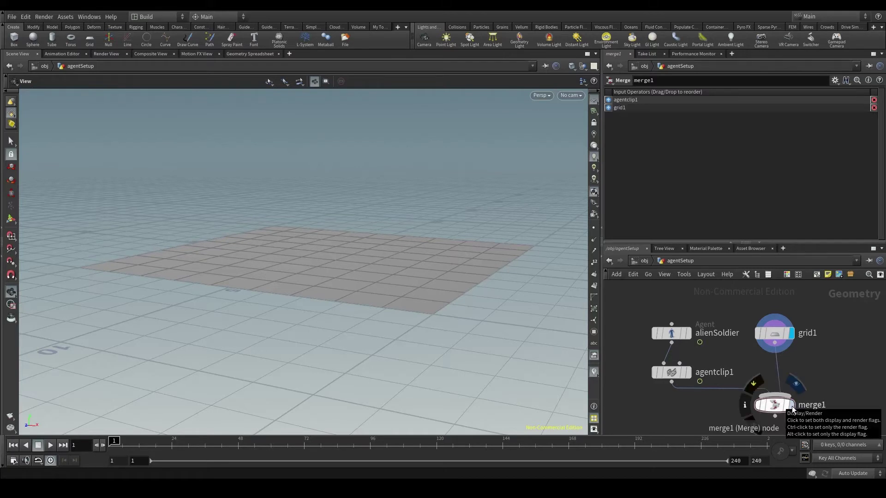
left_click(791, 405)
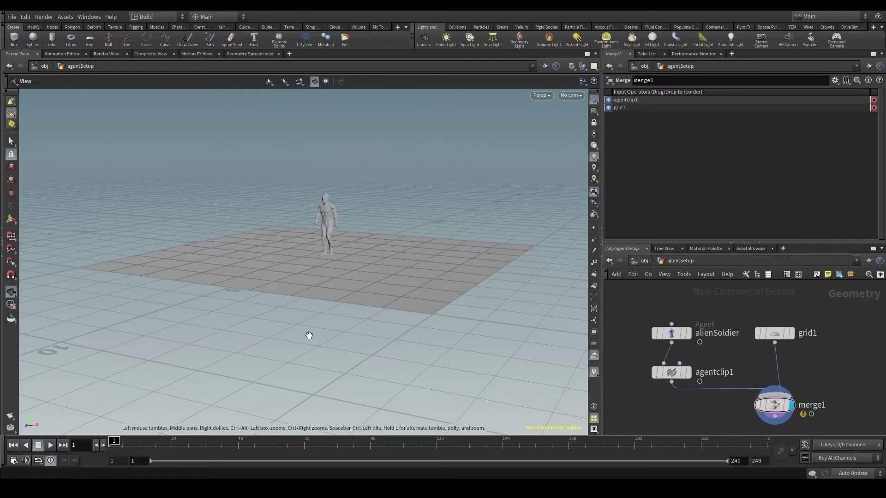
Set the second size value of grid1 to 50 to make a long strip of ground
left_click(769, 318)
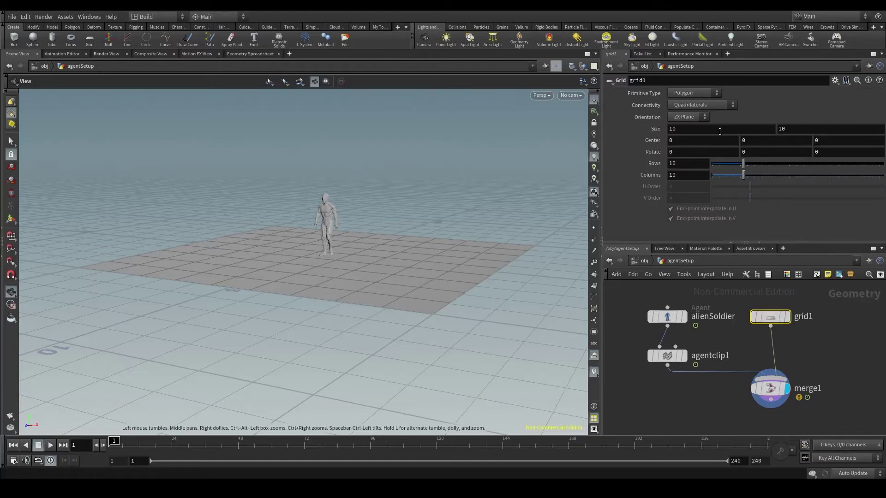
left_click(779, 131)
key("Return")
left_click_drag(366, 287, 452, 242)
left_click_drag(198, 362, 395, 294)
left_click_drag(407, 242, 472, 224)
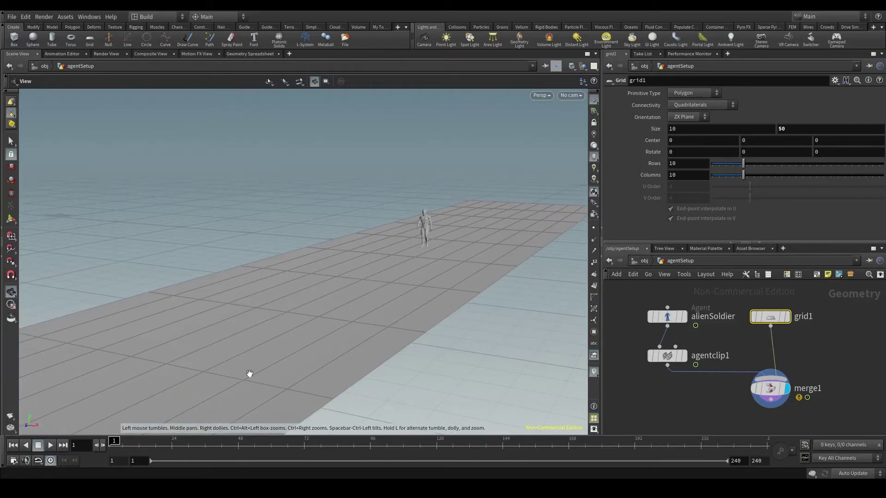
left_click_drag(350, 364, 438, 326)
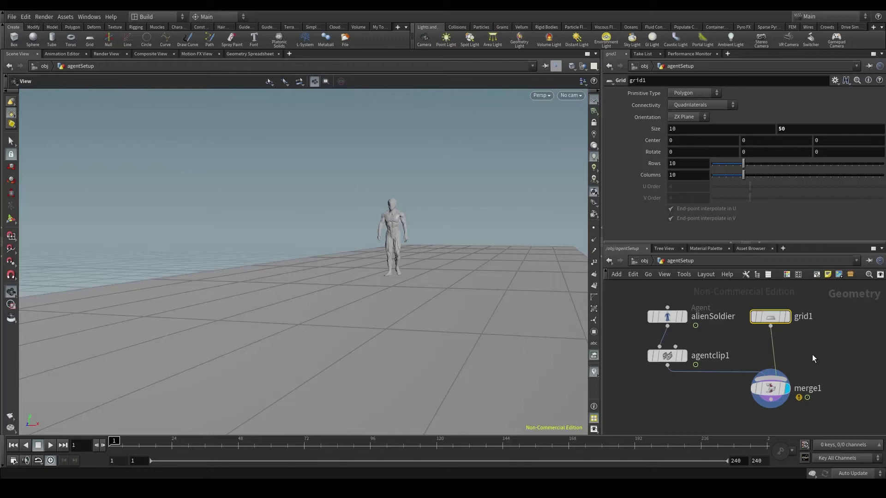
Insert a Mountain node on the connection between grid1 and merge1
key("Tab")
type("mounta")
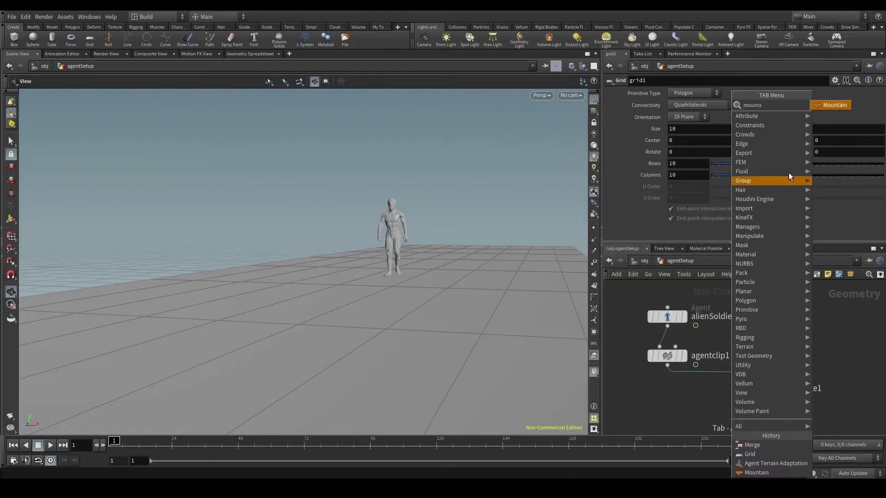
left_click(830, 107)
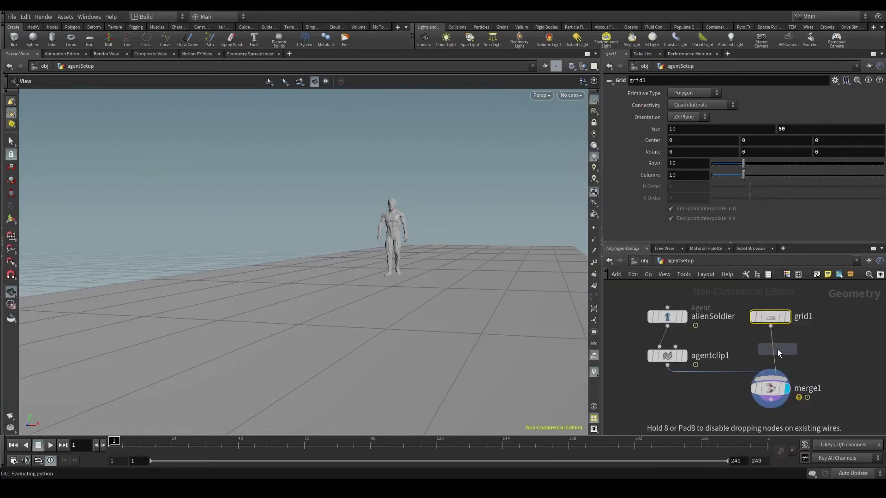
left_click(777, 355)
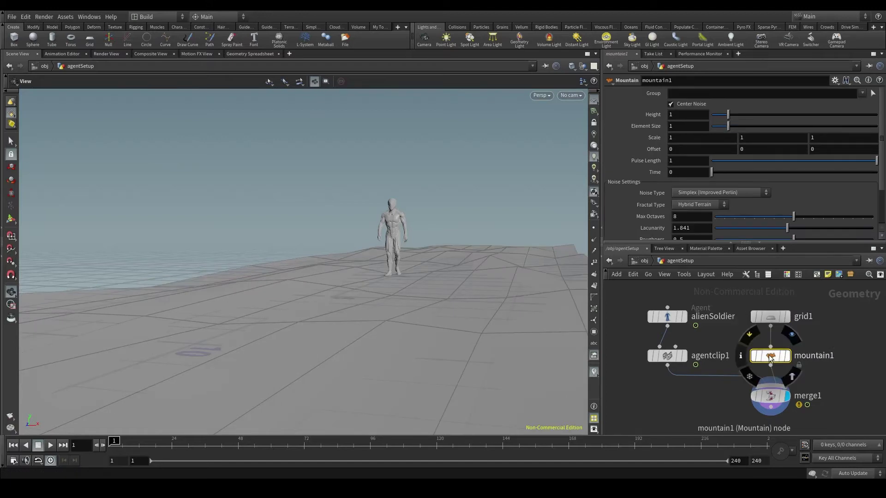
Raise the mountain node's height to 10 and try an element size of 0.22
scroll(396, 320, "down", 5)
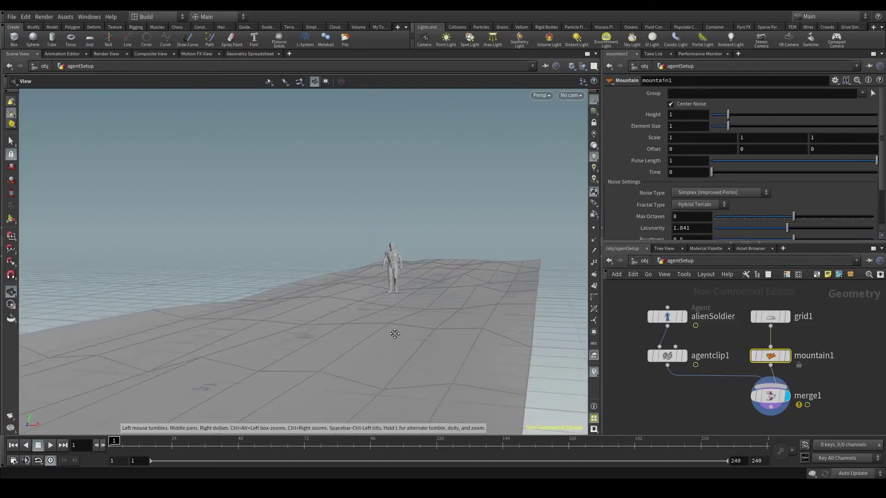
middle_click_drag(394, 333, 432, 294)
mouse_move(432, 294)
left_mouse_down()
mouse_move(428, 320)
mouse_move(429, 300)
mouse_move(448, 293)
left_mouse_up()
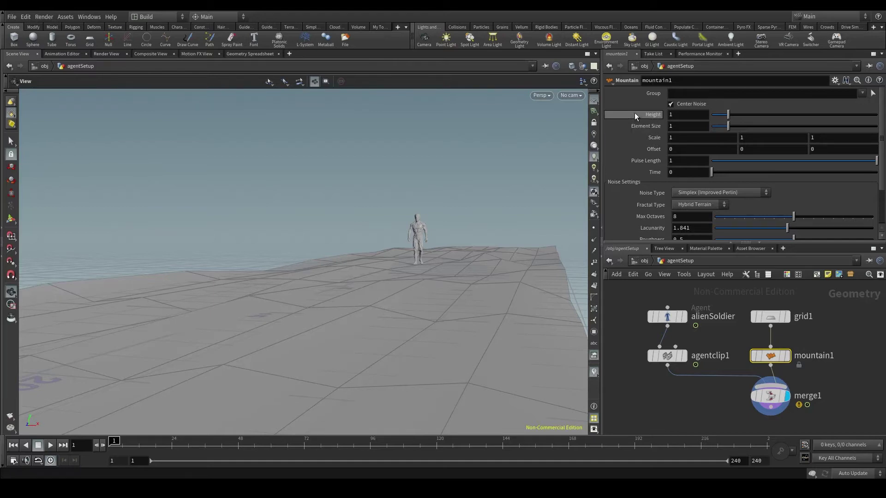
left_click_drag(729, 115, 877, 115)
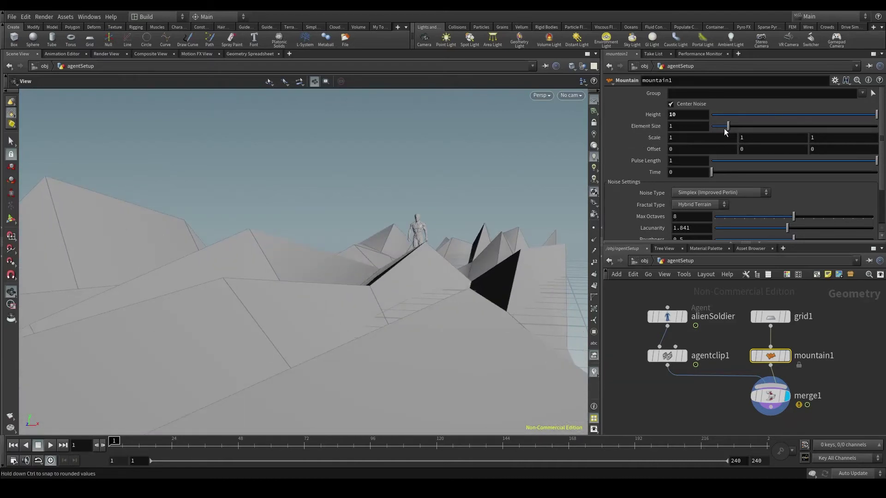
left_click_drag(728, 131, 716, 132)
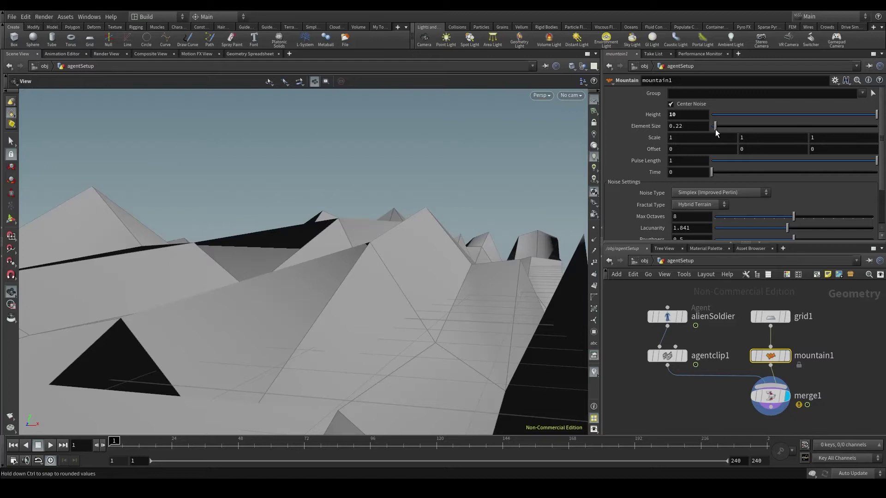
Set the mountain node's element size to 10 for broader terrain features
left_click_drag(414, 245, 403, 286)
scroll(403, 286, "down", 5)
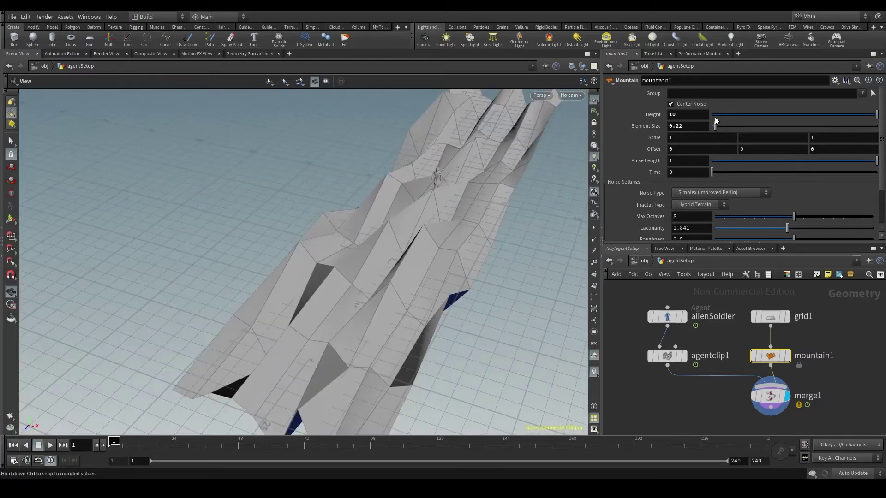
left_click_drag(716, 125, 876, 134)
left_click_drag(876, 134, 882, 134)
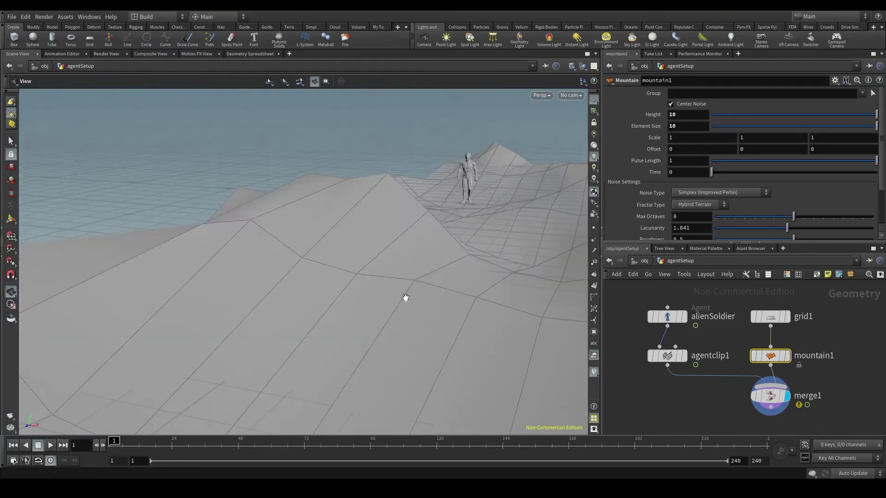
left_click_drag(344, 307, 374, 184, "alt")
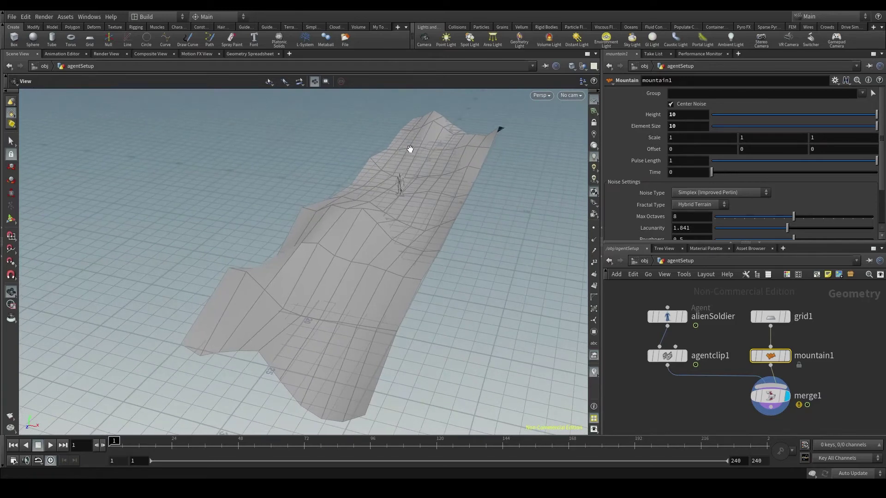
left_click_drag(410, 203, 381, 212)
scroll(381, 213, "up", 8)
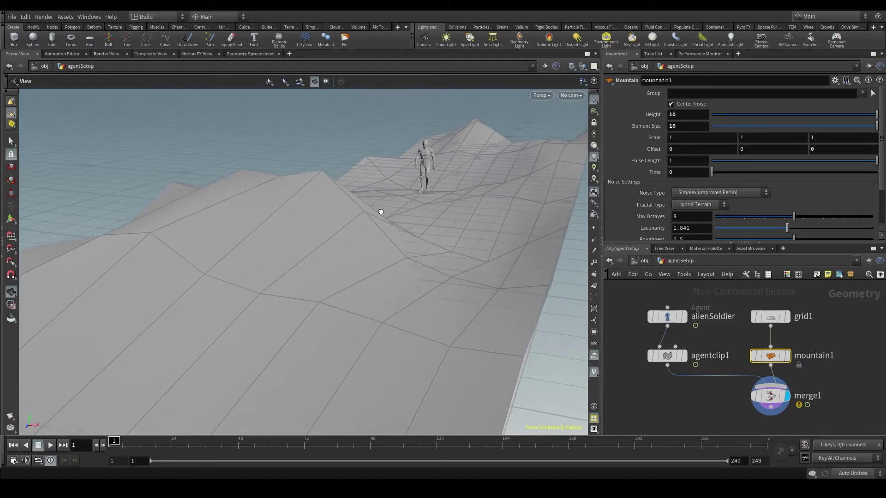
Increase the resolution of grid1 to 100 rows and 100 columns
left_click(772, 317)
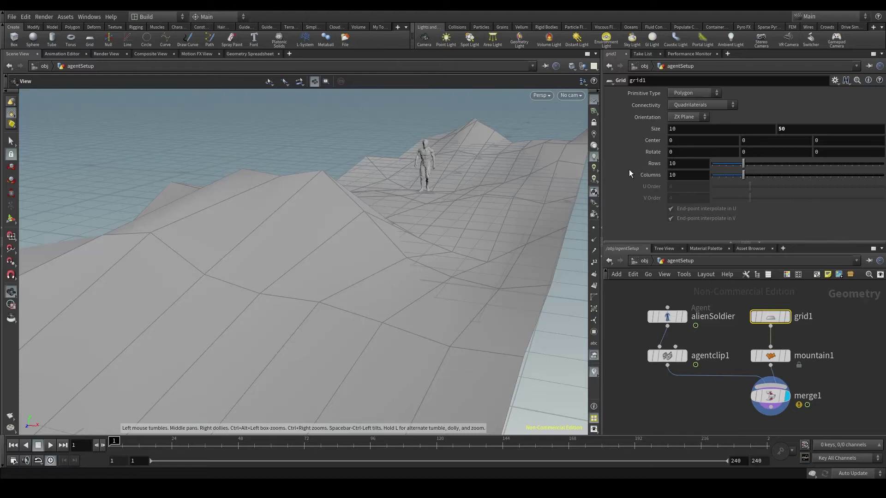
left_click(699, 165)
type("0")
left_click(690, 174)
type("0")
key("Return")
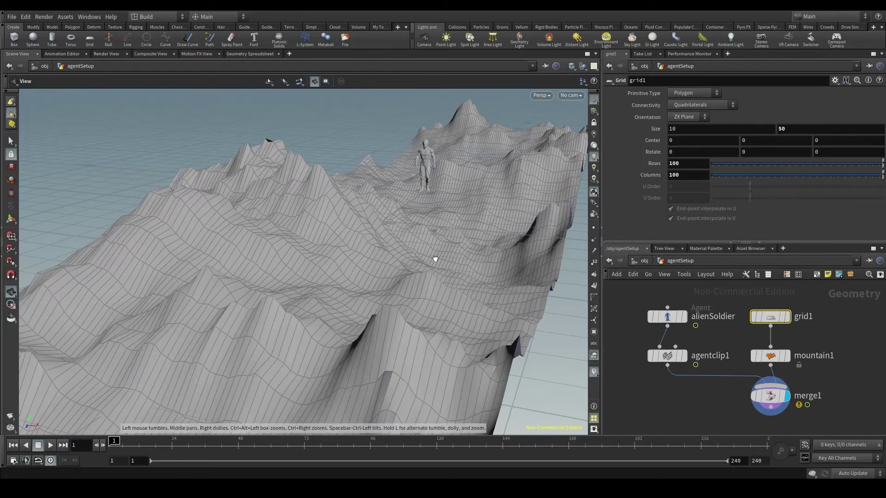
scroll(435, 260, "up", 8)
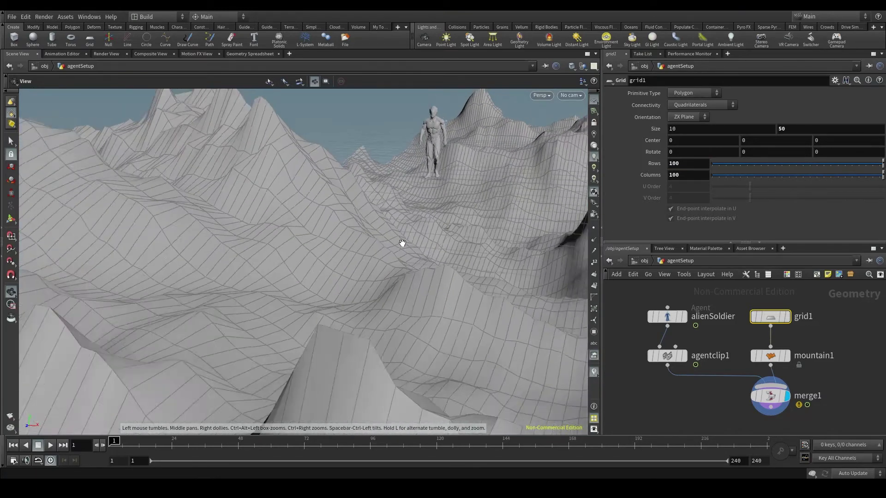
scroll(403, 243, "down", 5)
left_click_drag(403, 243, 428, 247)
Set the mountain node's height to 1 to flatten the terrain into gentle bumps
left_click(770, 355)
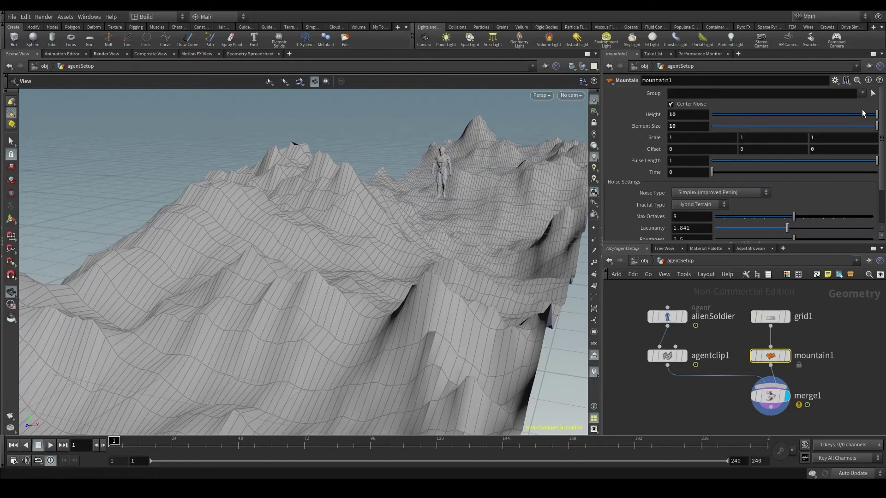
left_click_drag(863, 114, 643, 114)
type("1")
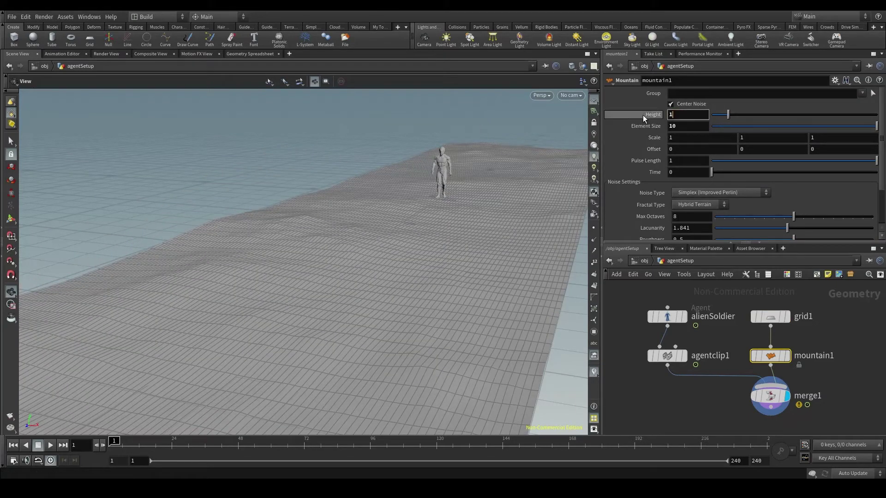
key("Return")
left_click_drag(422, 235, 425, 223)
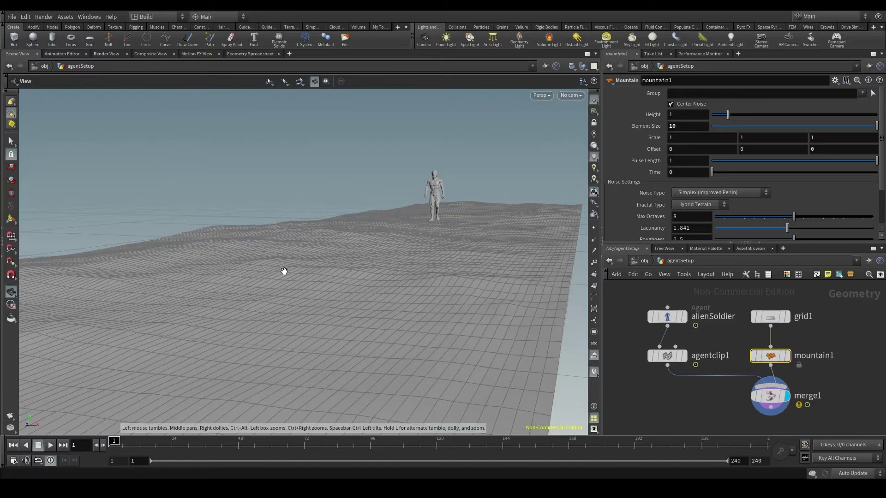
left_click_drag(451, 231, 477, 234)
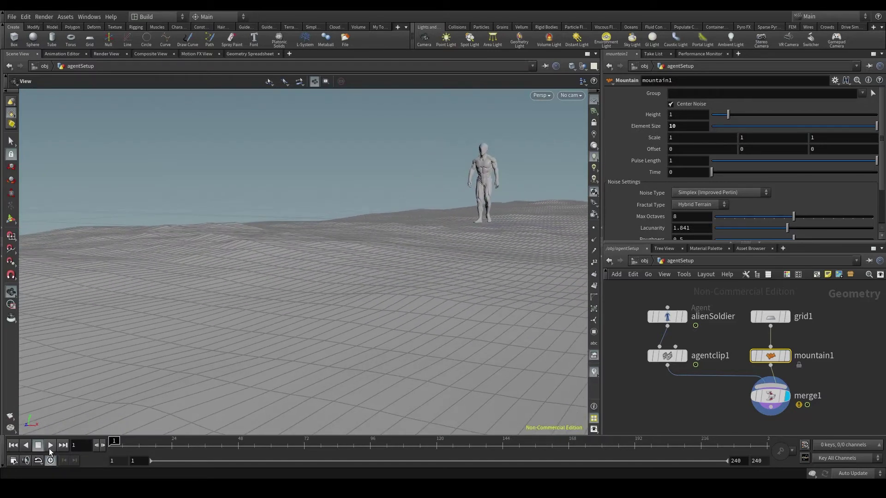
Play and scrub the walk animation, and examine the agent's feet against the uneven terrain
left_click(50, 448)
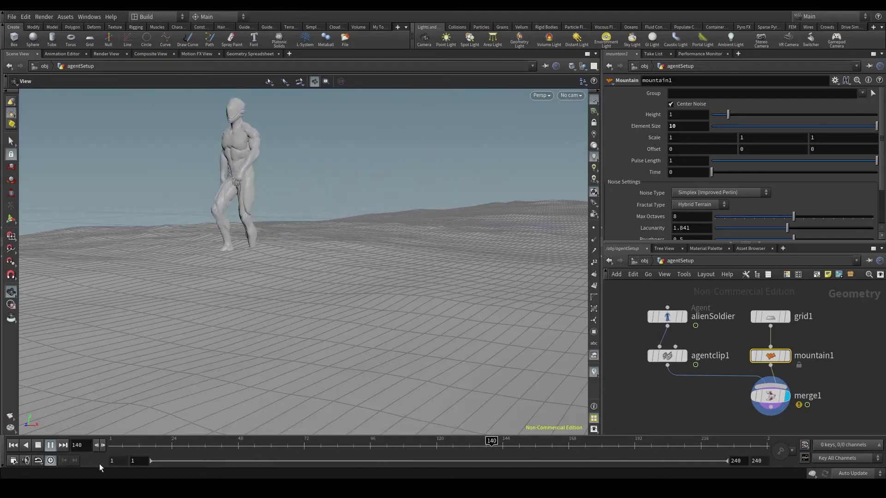
left_click(51, 446)
left_click_drag(368, 442, 406, 442)
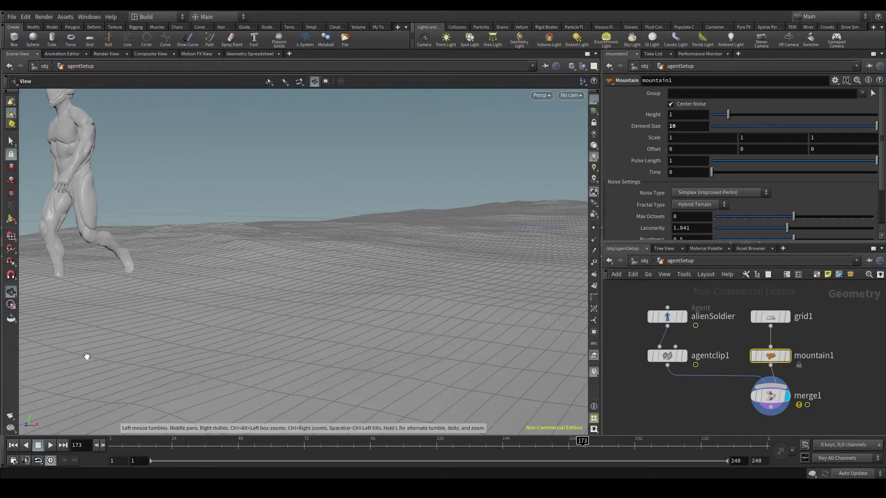
left_click_drag(87, 357, 221, 346)
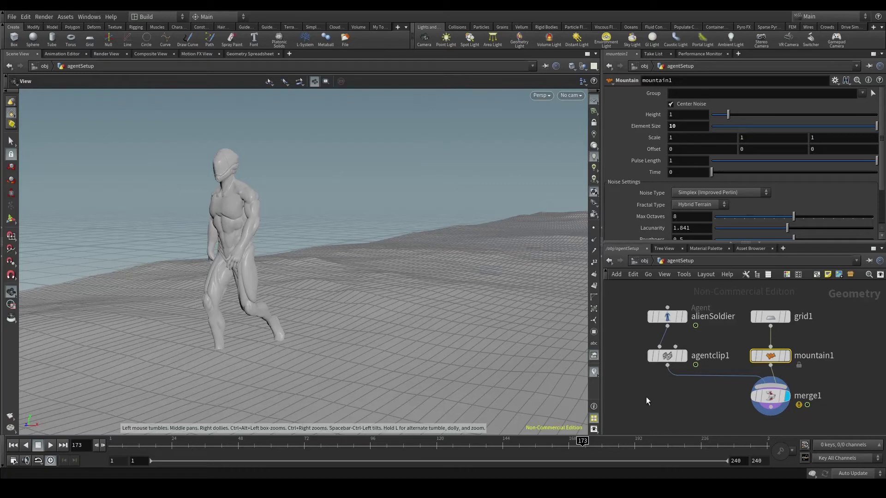
Delete the merge1 node that combines the agent clip with the mountain terrain
scroll(685, 413, "down", 1)
middle_click_drag(685, 412, 666, 393)
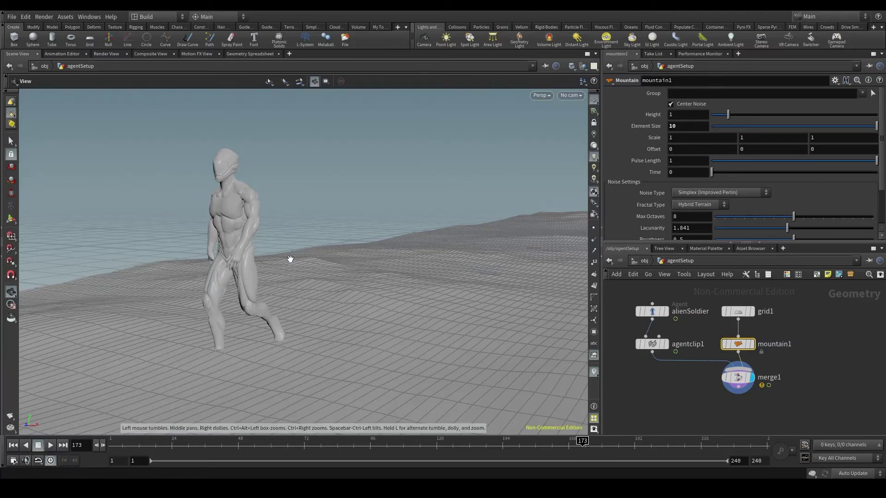
left_click(737, 380)
key("Delete")
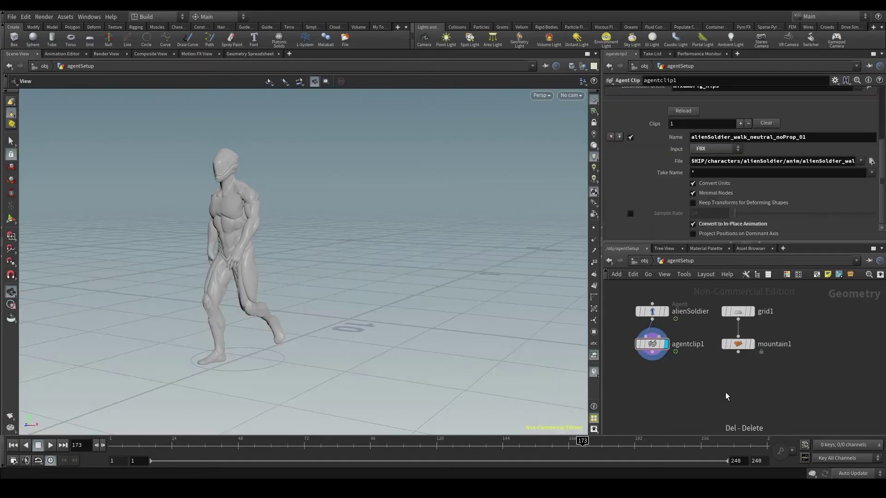
Add an Agent Terrain Adaptation node below mountain1 in the network
key("Tab")
type("a")
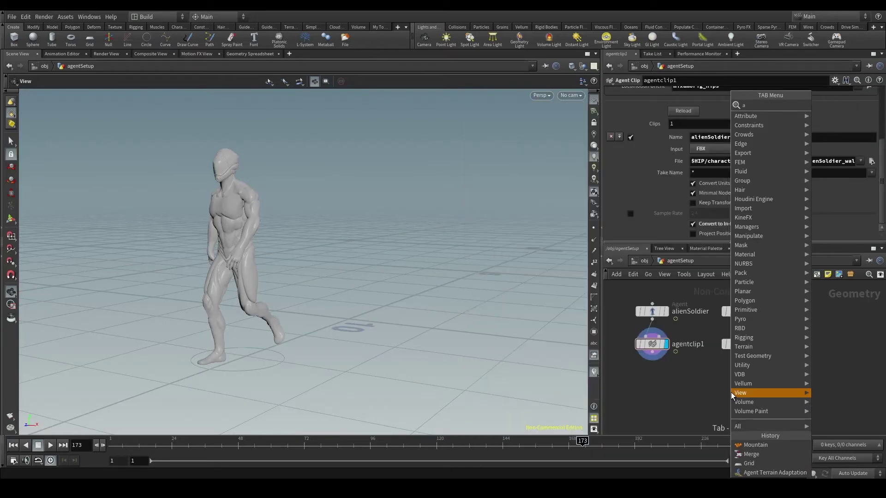
type("gent terr")
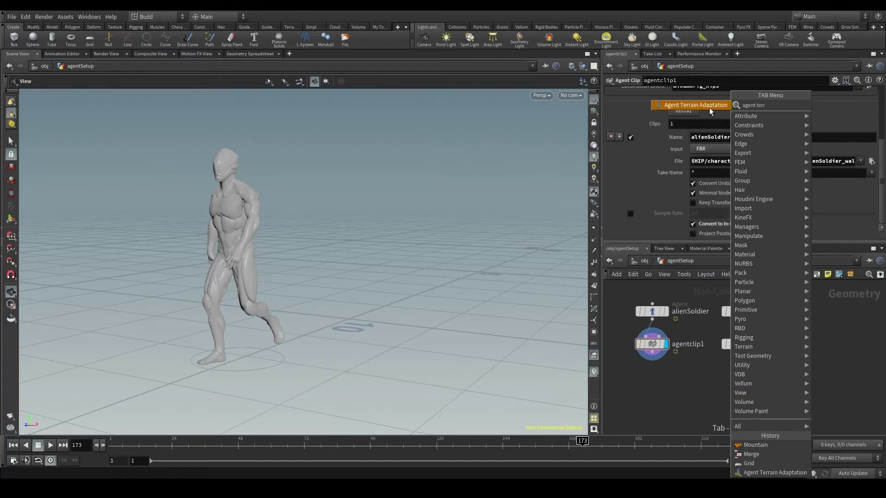
left_click(710, 107)
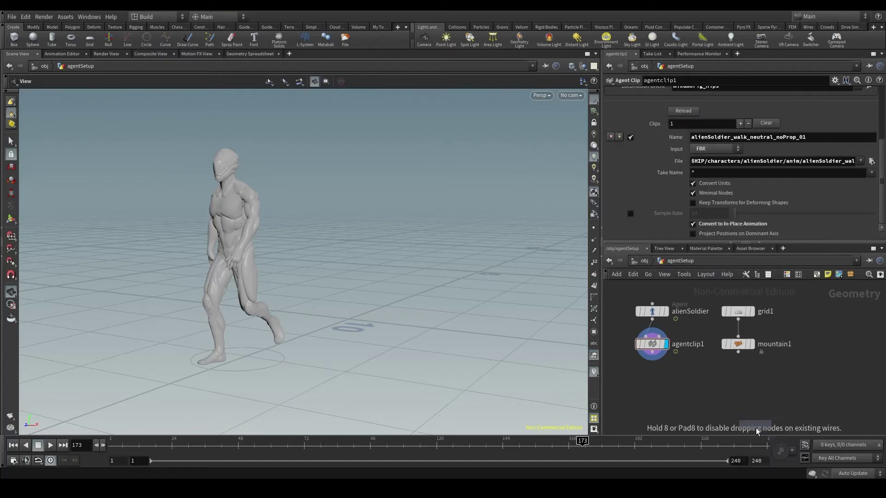
left_click(748, 384)
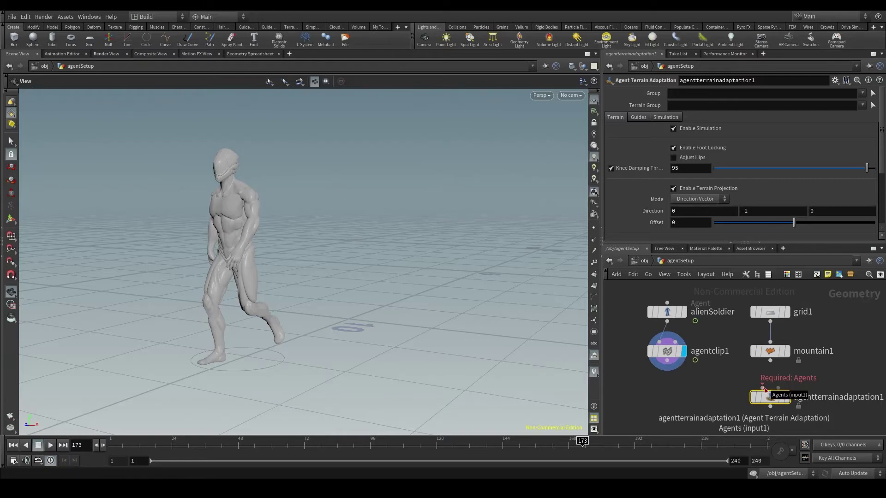
Wire agentclip1 into the terrain adaptation node's Agents input and mountain1 into its Terrain input
left_click(763, 388)
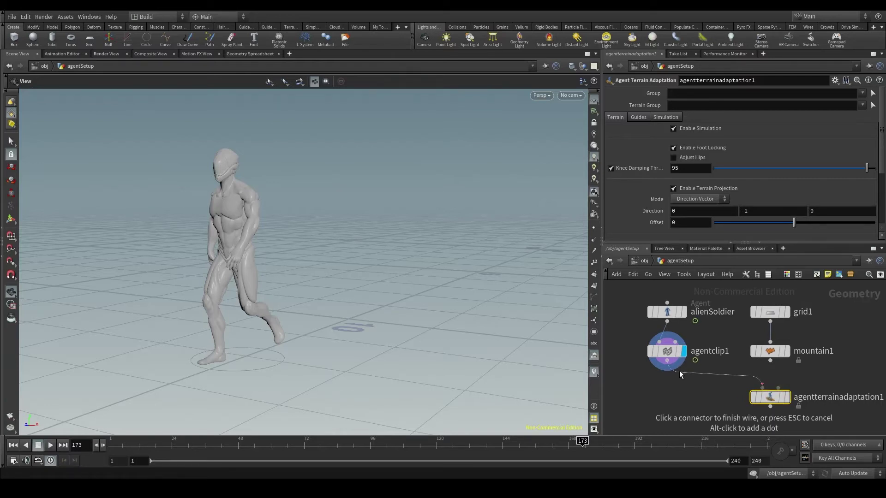
left_click(668, 361)
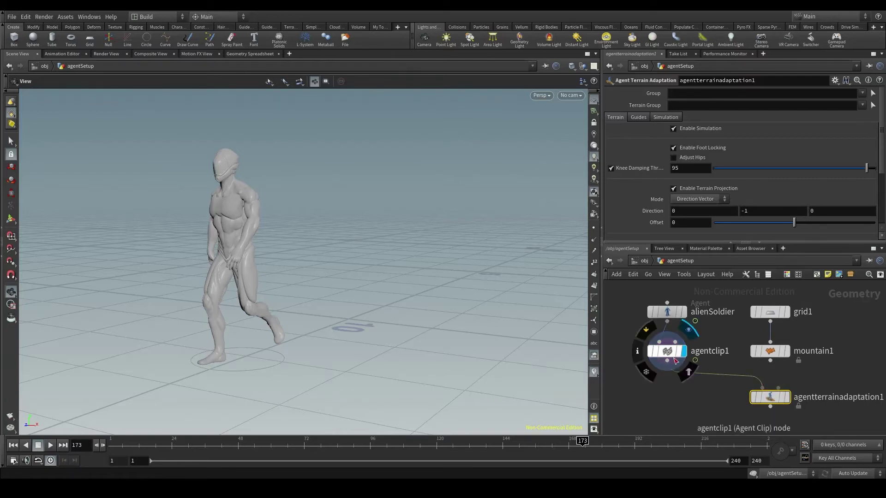
left_click(780, 389)
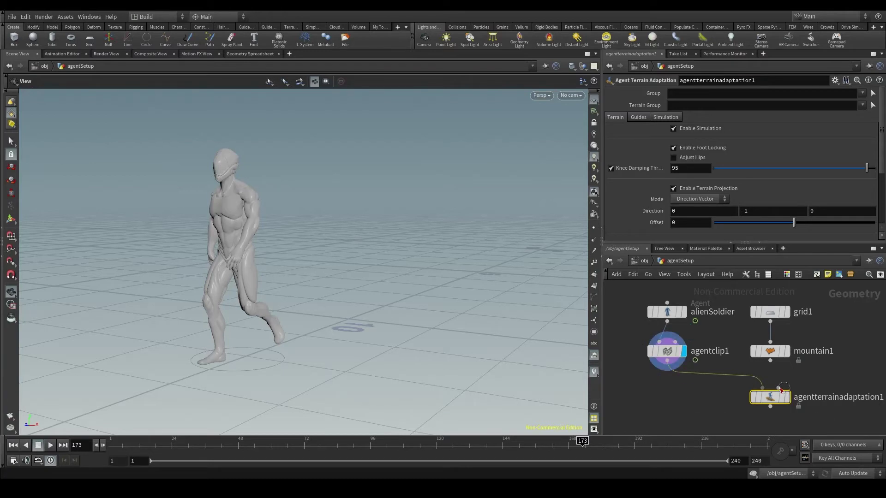
left_click(771, 363)
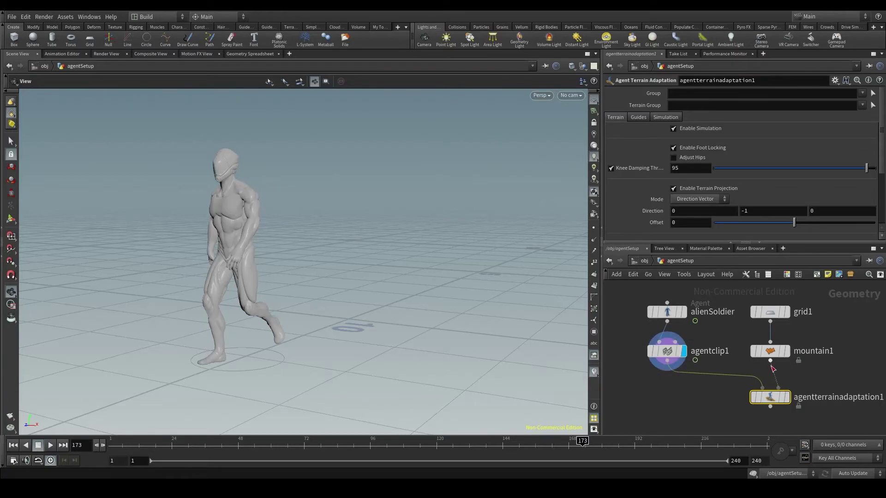
Return to frame 1 and compare the agent's pose between the agentclip1 and agentterrainadaptation1 outputs
left_click(16, 445)
middle_click_drag(519, 275, 363, 321)
left_click_drag(363, 321, 473, 277)
right_click_drag(473, 277, 398, 300)
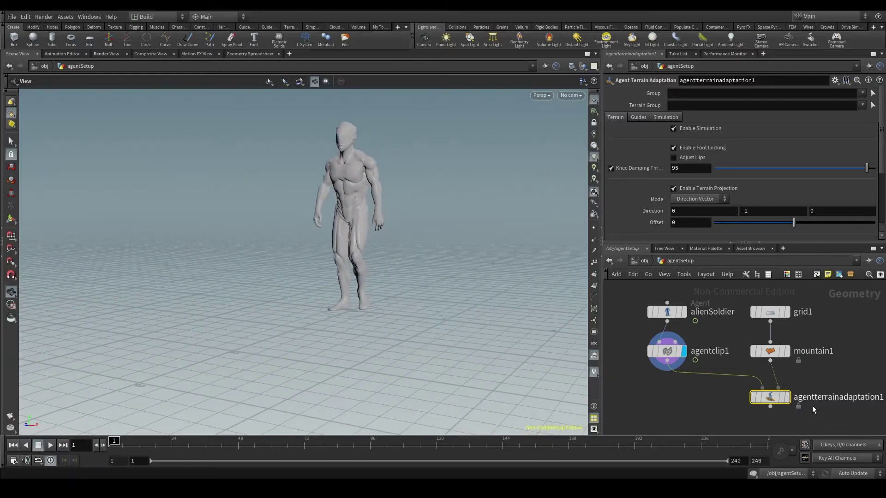
left_click(788, 397)
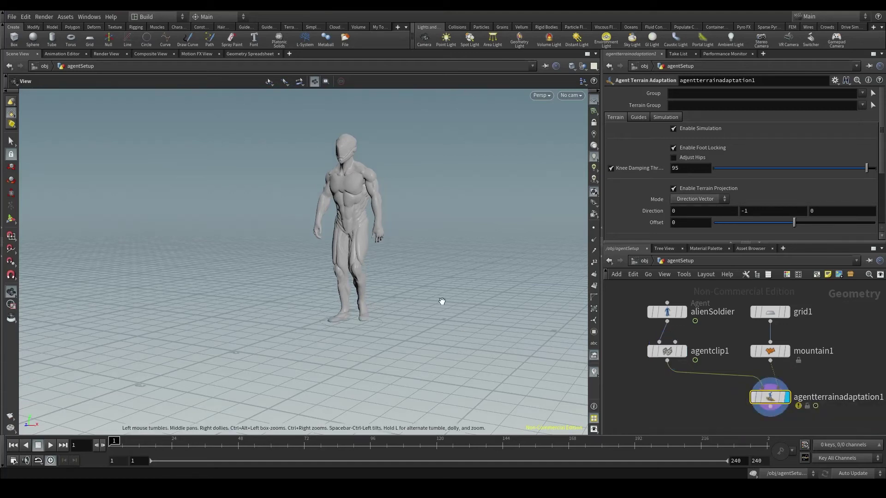
left_click(686, 353)
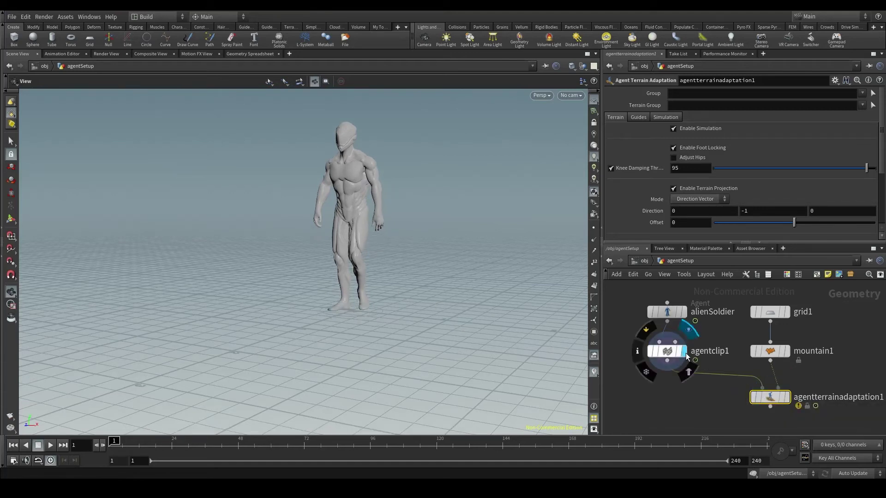
left_click(788, 398)
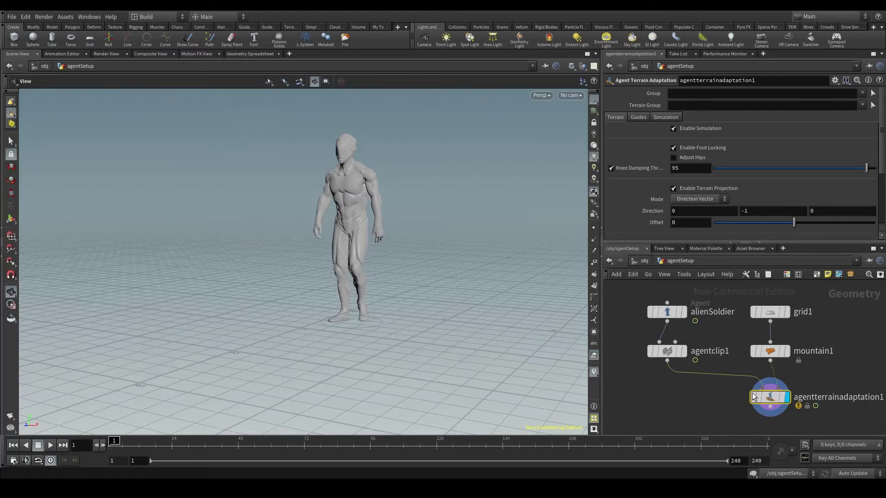
Add a new Merge node below and beside agentterrainadaptation1
middle_click_drag(700, 398, 683, 400)
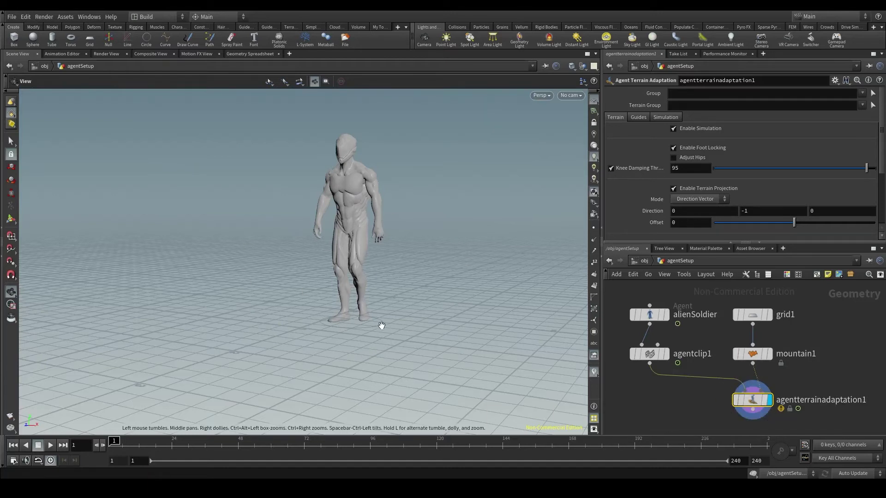
key("Tab")
type("merge")
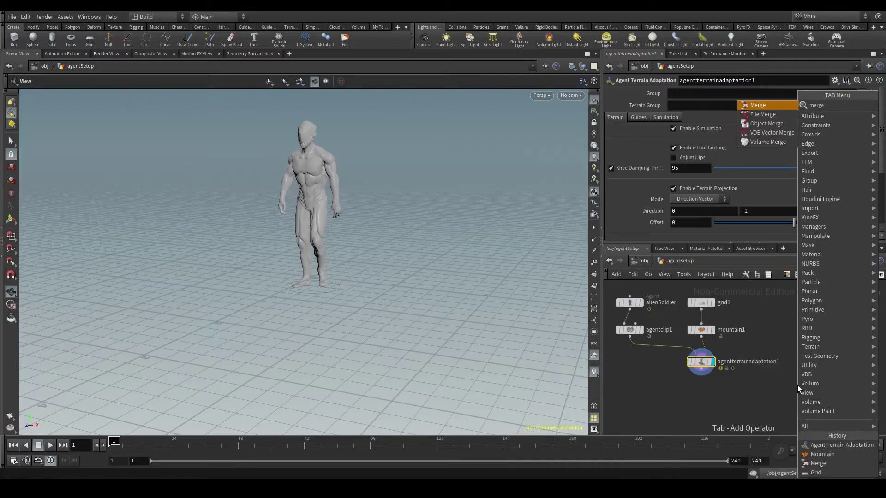
key("Return")
left_click(792, 390)
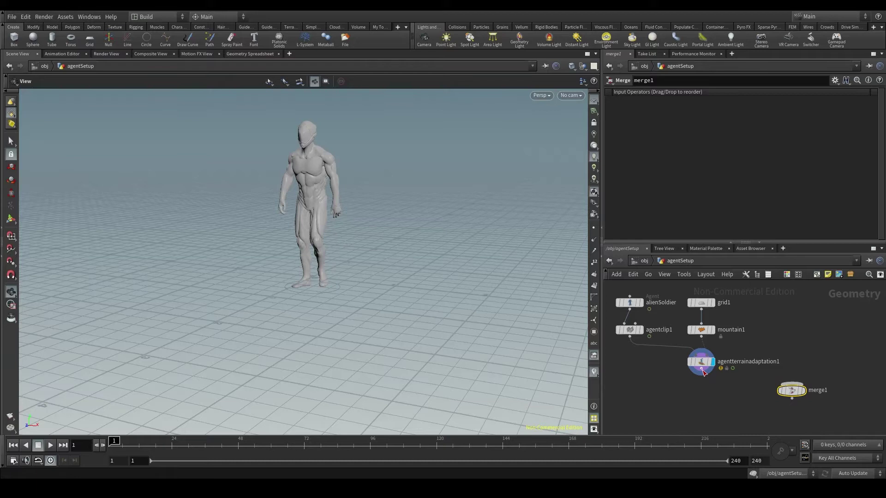
Connect agentterrainadaptation1 and mountain1 to the Merge node and display the merged result
left_click(701, 372)
left_click(776, 378)
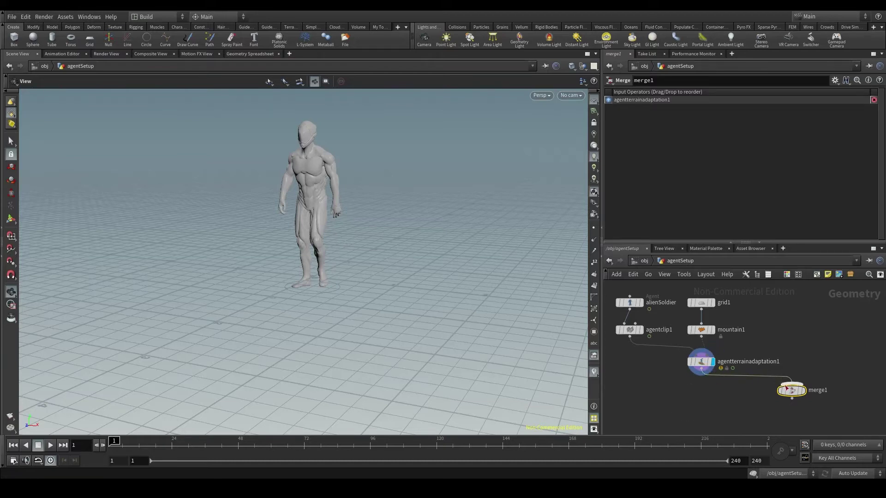
left_click(701, 337)
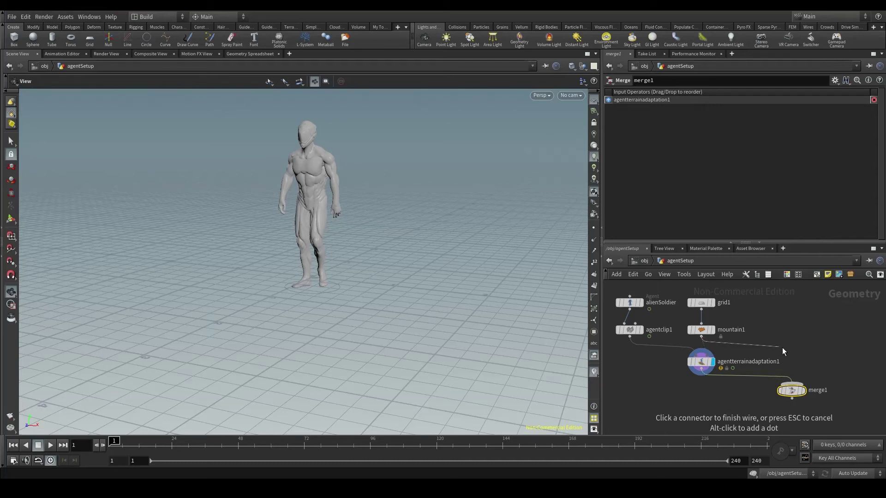
left_click(804, 373)
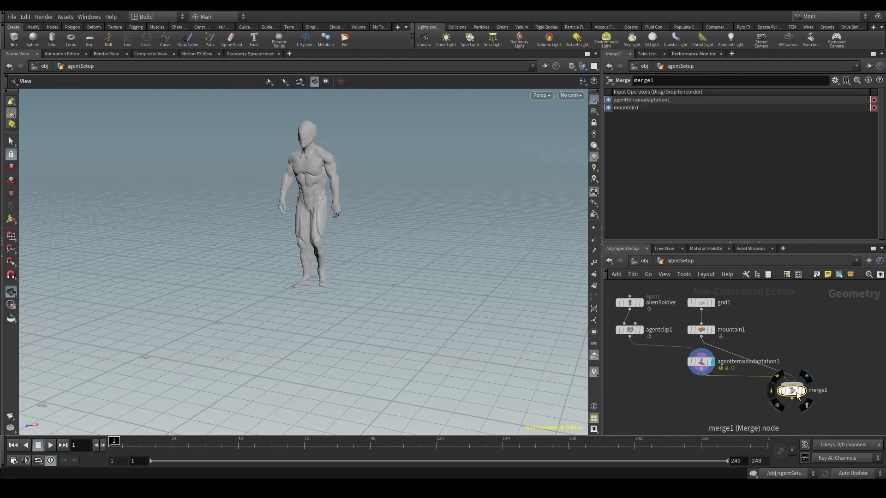
left_click(803, 391)
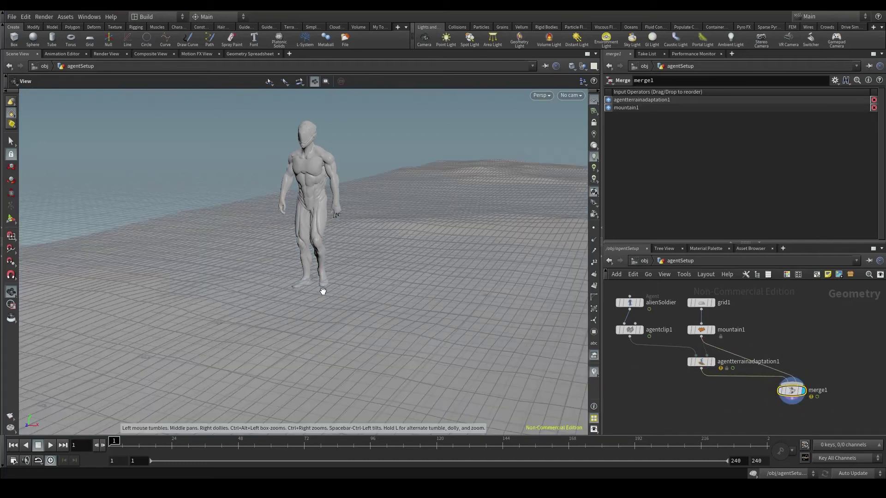
Examine up close how the agent's feet meet the terrain surface at frame 1
left_click_drag(323, 291, 348, 314)
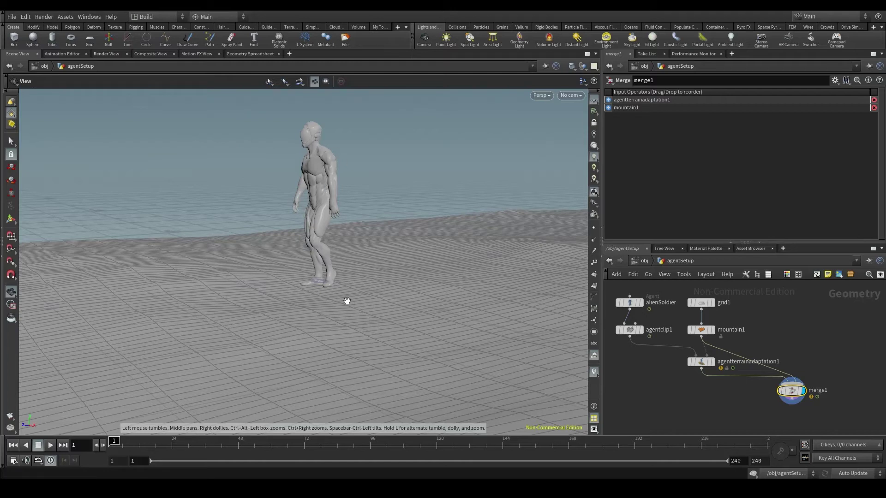
scroll(310, 283, "up", 5)
left_click_drag(312, 286, 398, 273)
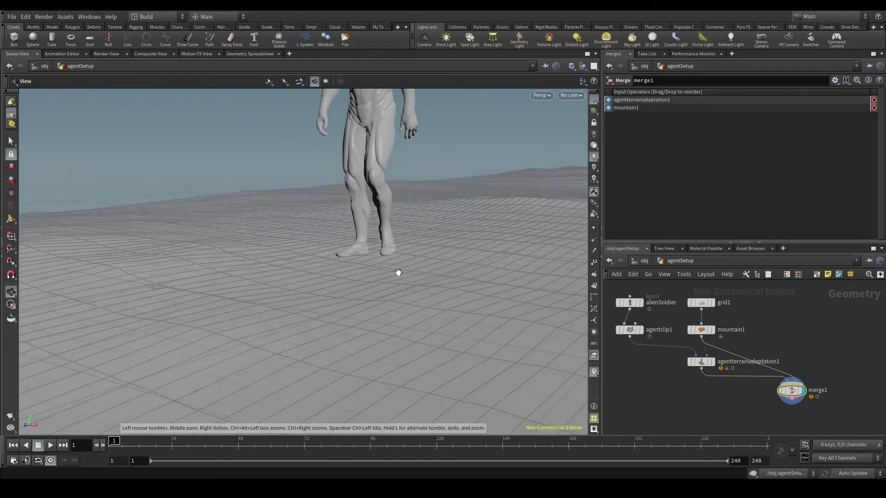
scroll(379, 259, "up", 3)
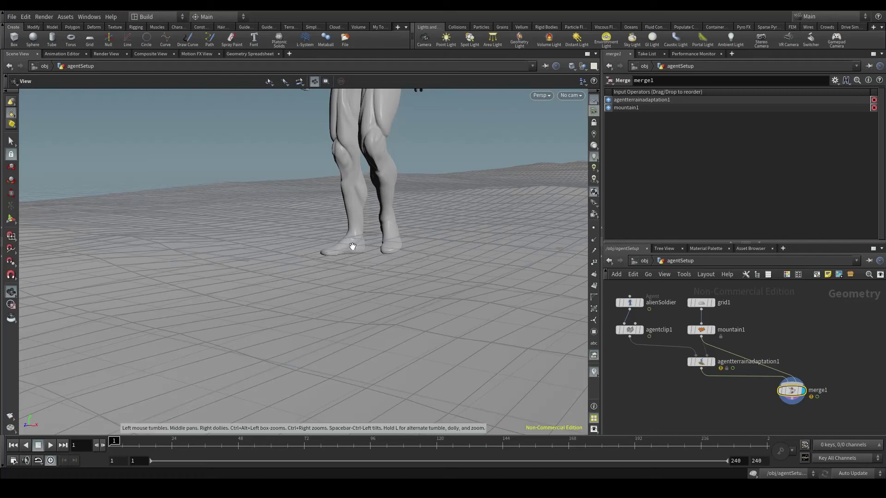
left_click_drag(349, 243, 537, 153)
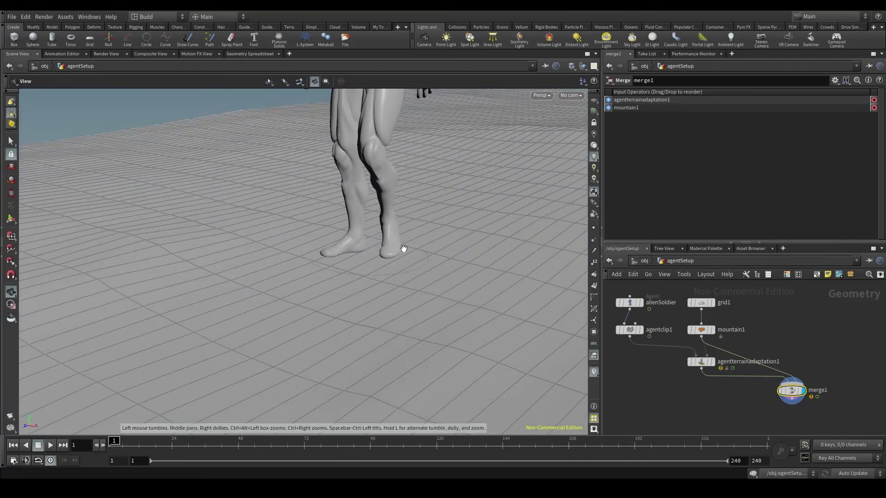
left_click_drag(400, 249, 431, 308)
Play and scrub the adapted walk animation to check the agent's foot placement across the terrain
left_click(50, 445)
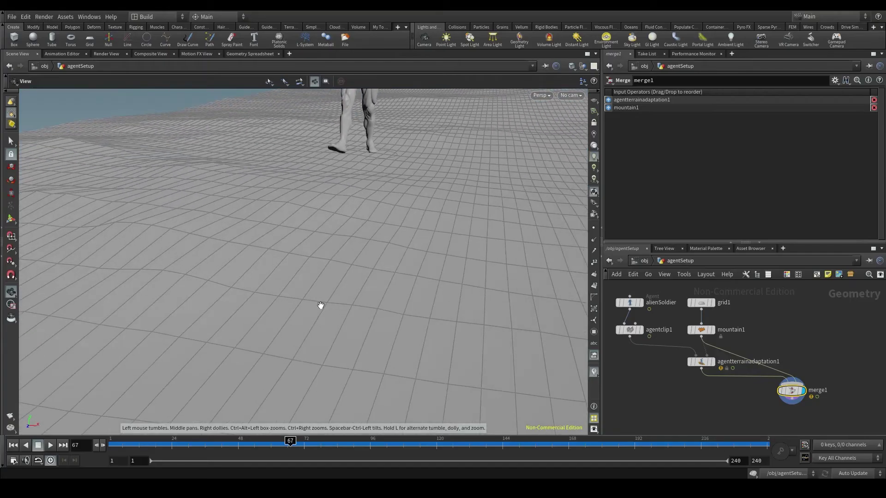
left_click_drag(320, 305, 408, 325)
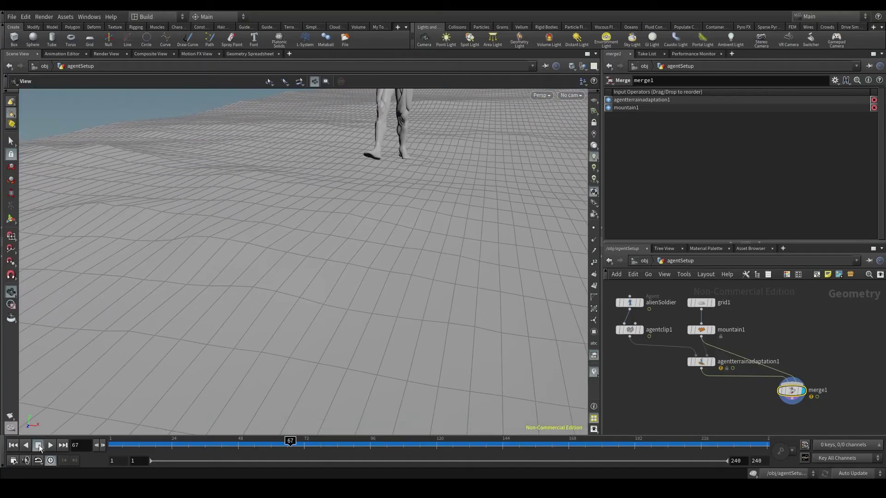
left_click(51, 446)
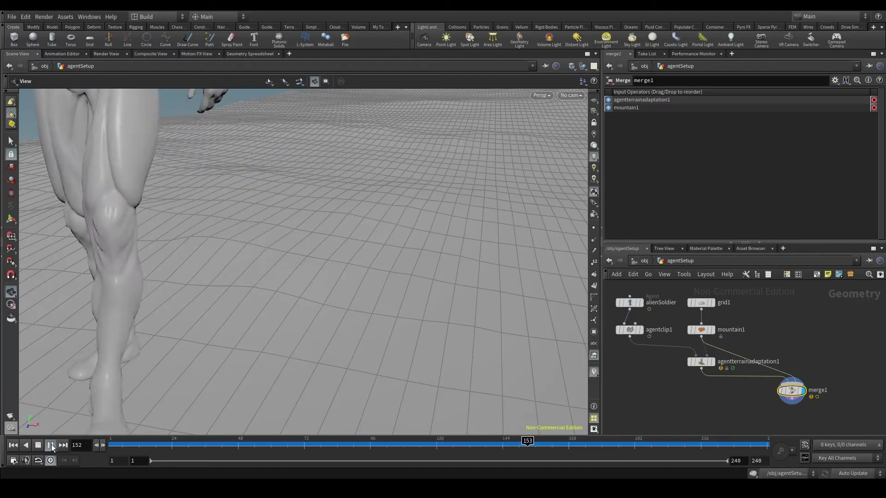
left_click(52, 446)
left_click_drag(469, 446, 492, 442)
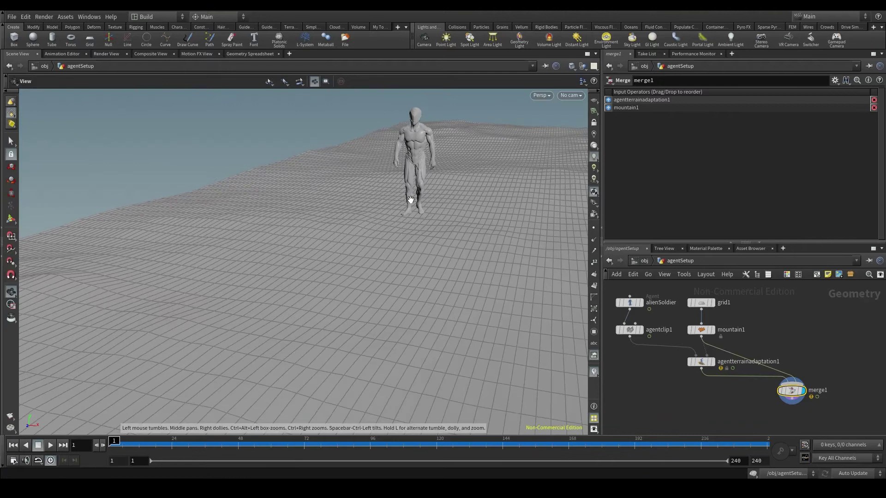
Inspect the agent's full body on the merged terrain at frame 1 from a lower angle
scroll(450, 119, "up", 10)
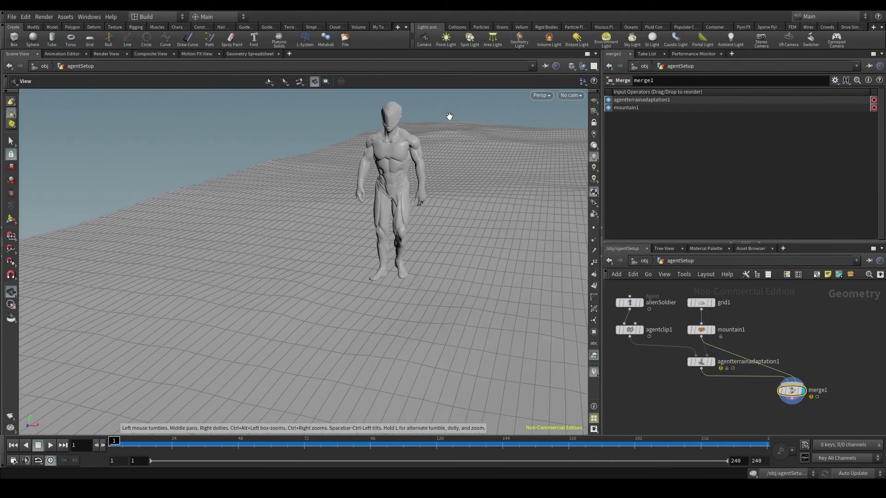
middle_click_drag(450, 121, 431, 150)
mouse_move(432, 149)
left_mouse_down()
mouse_move(439, 131)
mouse_move(431, 155)
left_mouse_up()
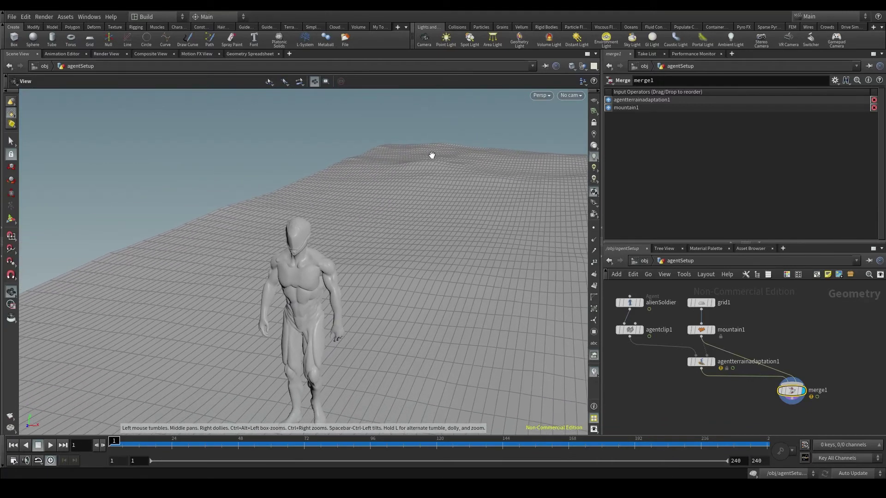
middle_click_drag(336, 307, 356, 232)
left_click_drag(352, 250, 320, 230)
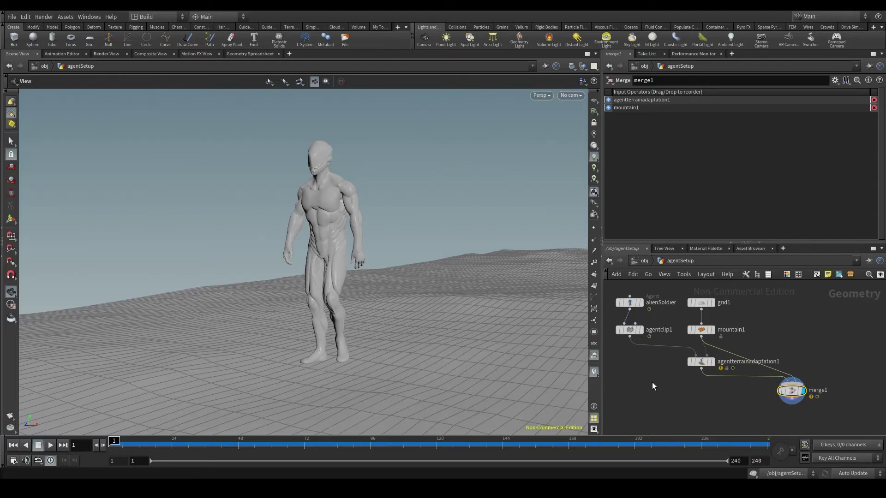
Insert an Agent Prep node between agentclip1 and agentterrainadaptation1 and display its output
key("Tab")
type("agent p")
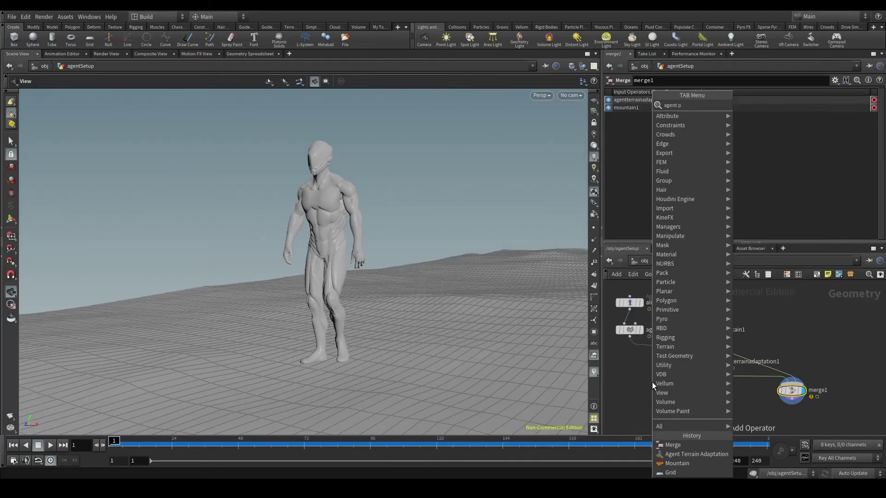
type("rep")
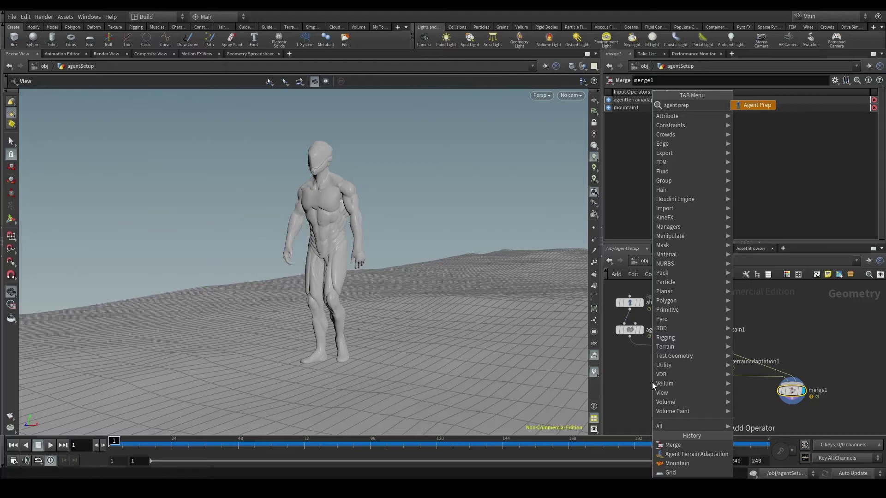
key("Return")
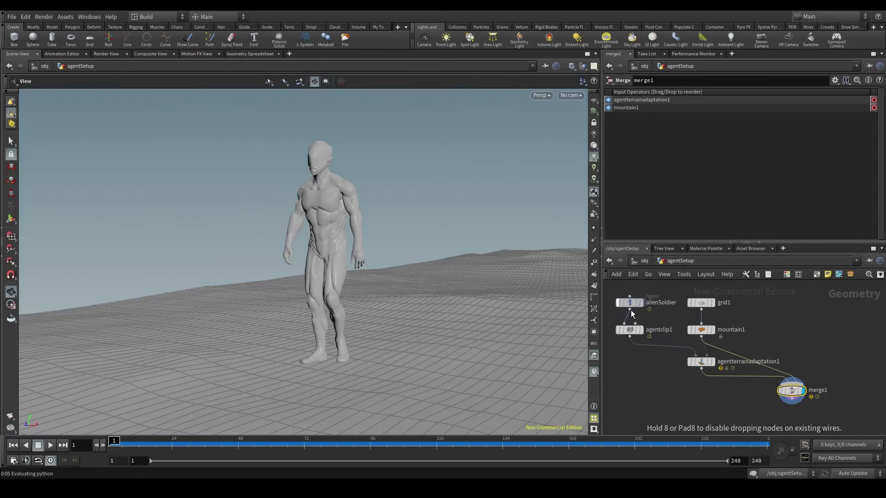
left_click(699, 372)
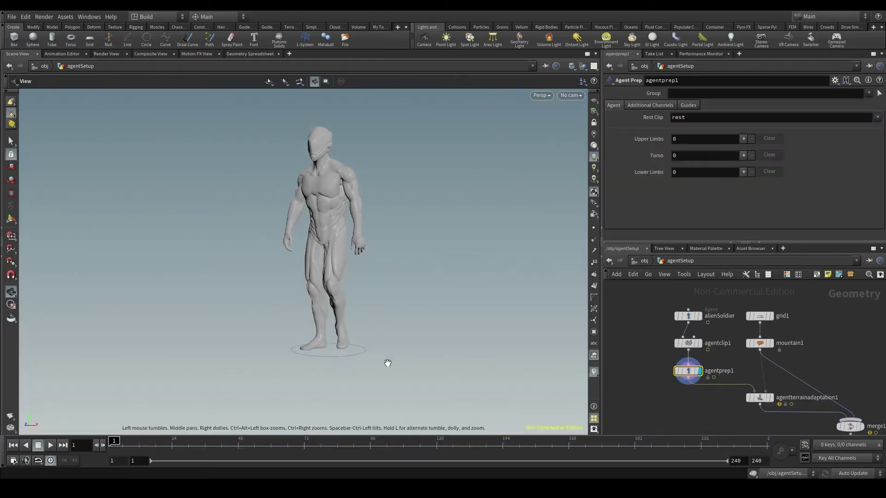
scroll(314, 260, "up", 1)
middle_click_drag(334, 259, 321, 277)
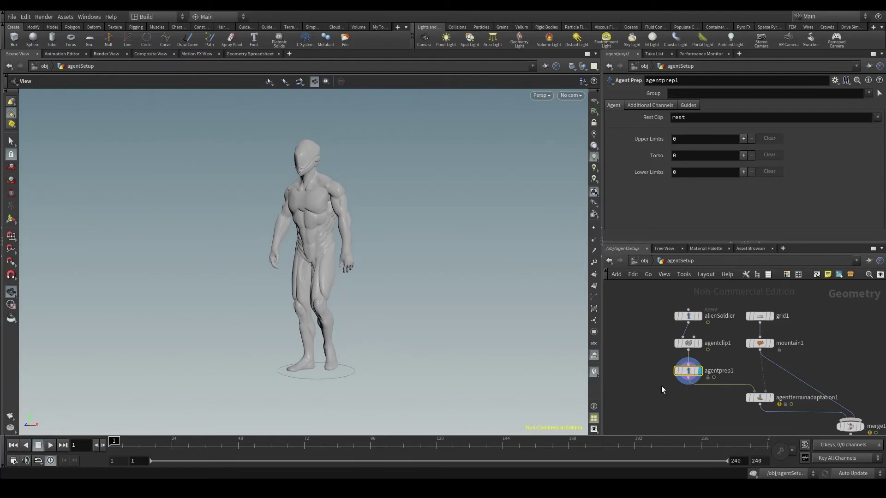
Disable the Set Current Clip override on agentclip1 so the agent stands in its rest pose
mouse_move(686, 346)
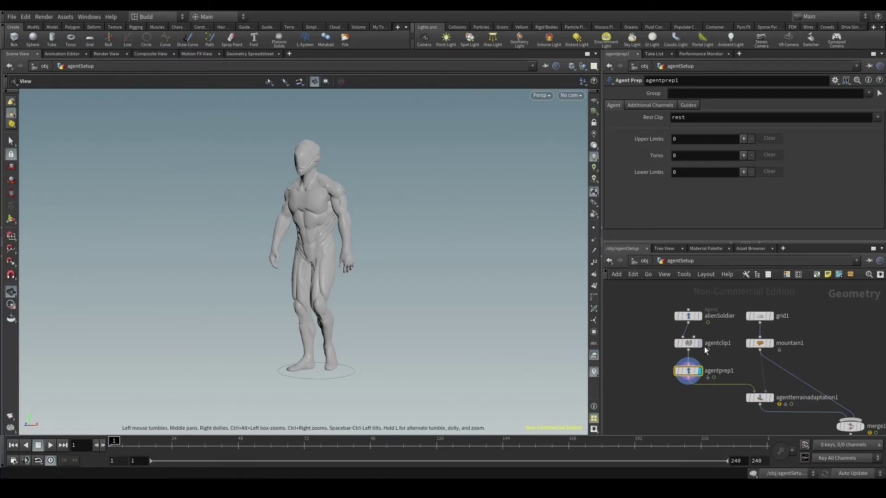
left_click(688, 344)
scroll(643, 178, "up", 5)
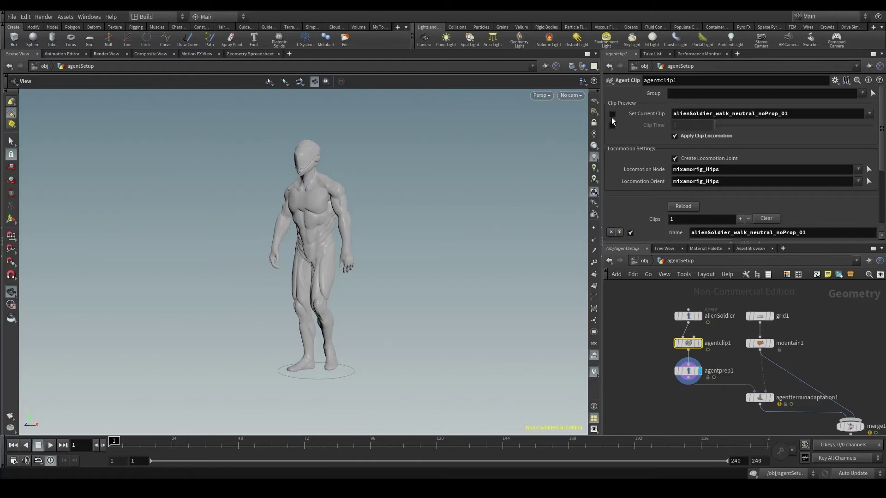
left_click(612, 115)
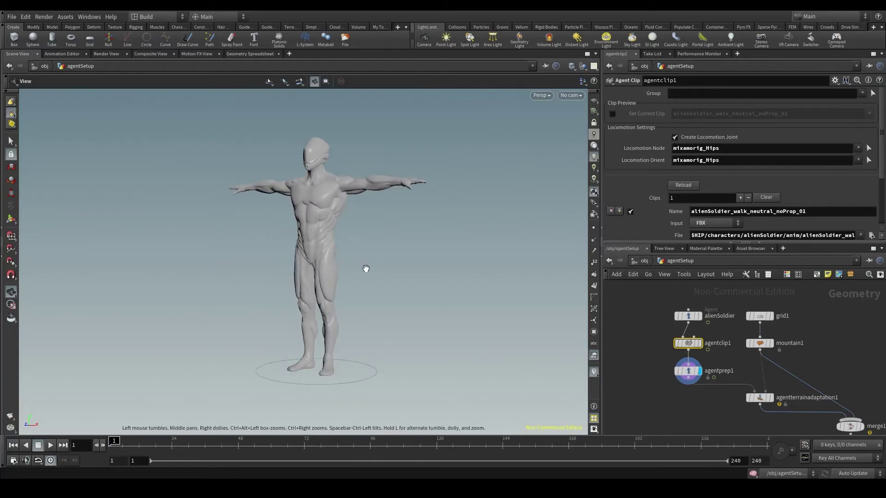
Add one lower limb entry on agentprep1 and assign mixamorig_LeftUpLeg as its upper leg joint
left_click(688, 371)
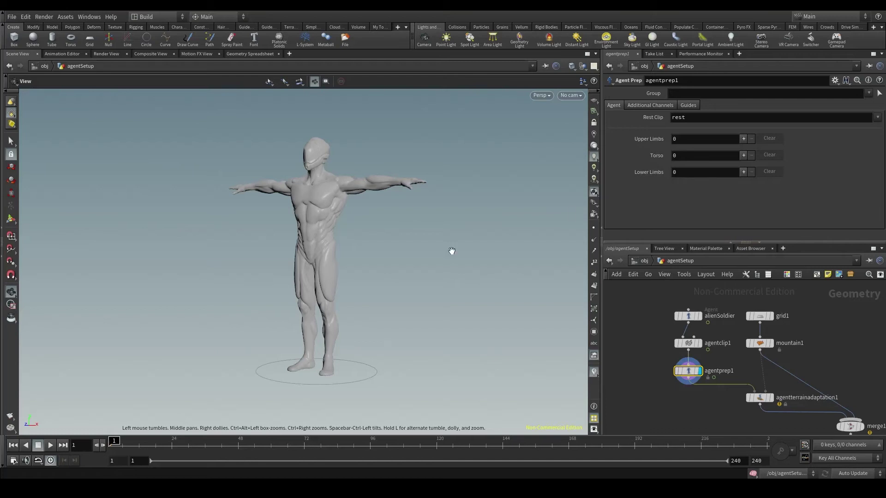
left_click(743, 172)
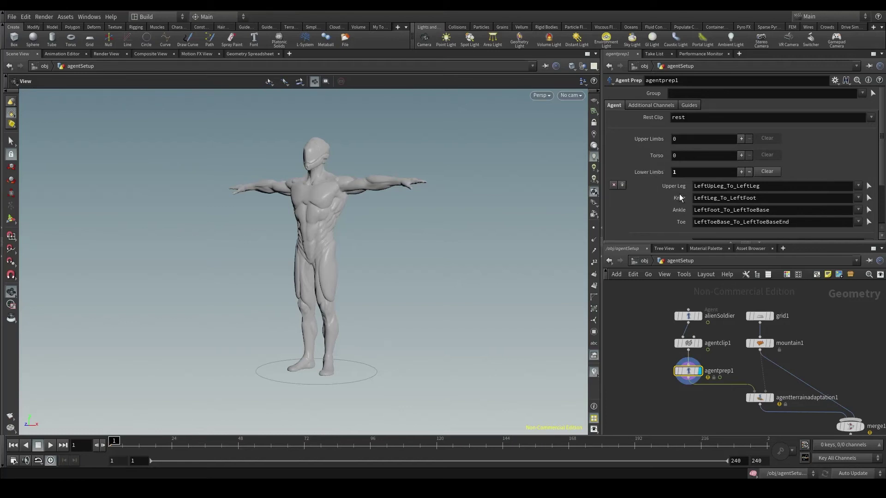
scroll(680, 197, "down", 2)
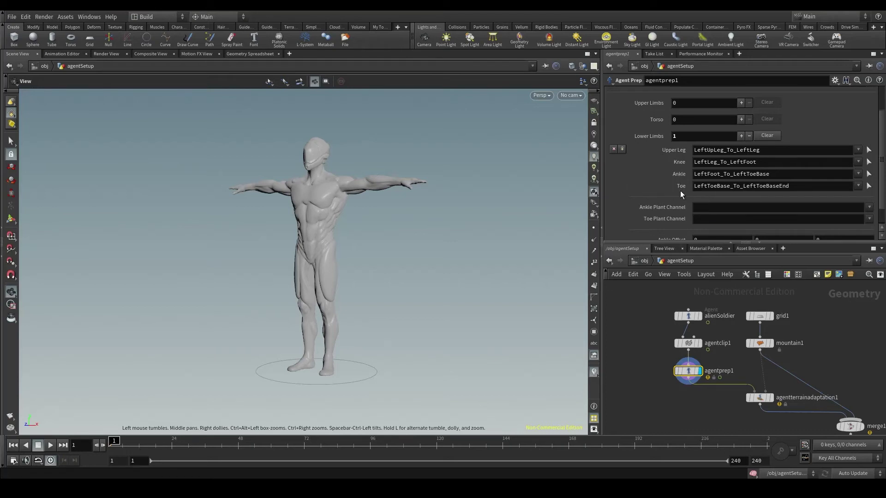
left_click(859, 151)
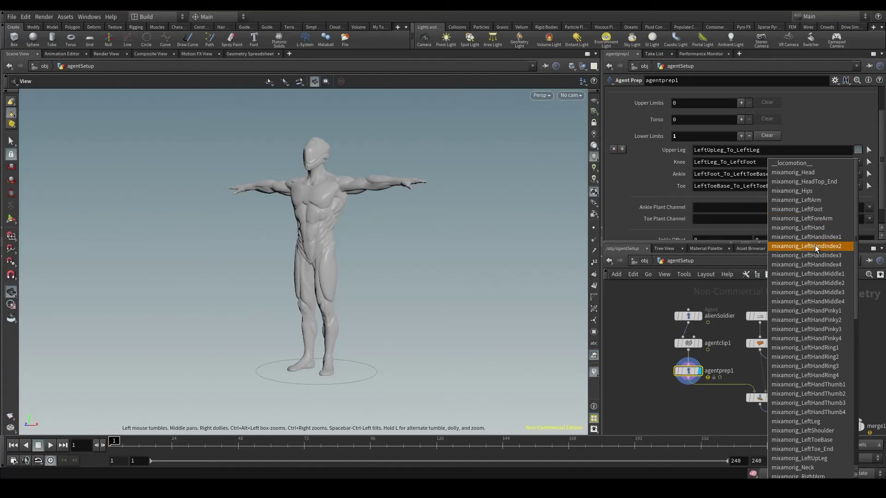
scroll(821, 364, "down", 5)
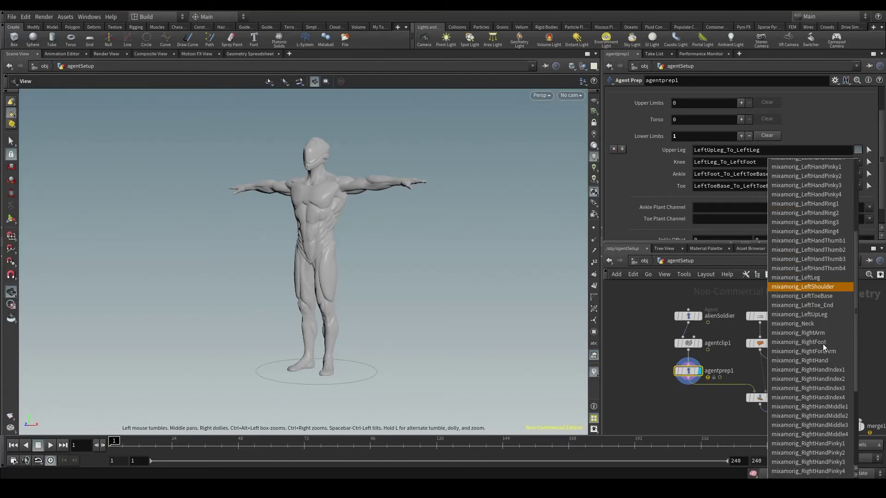
scroll(824, 341, "up", 5)
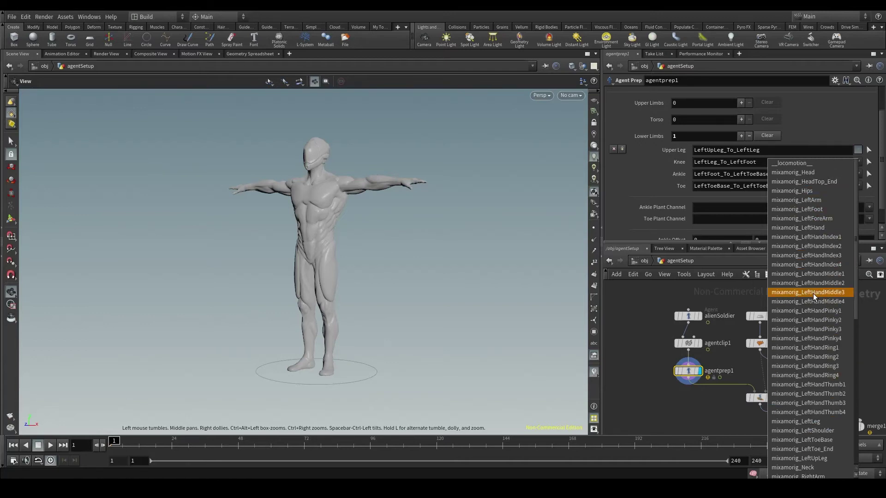
scroll(805, 288, "down", 2)
scroll(803, 240, "down", 4)
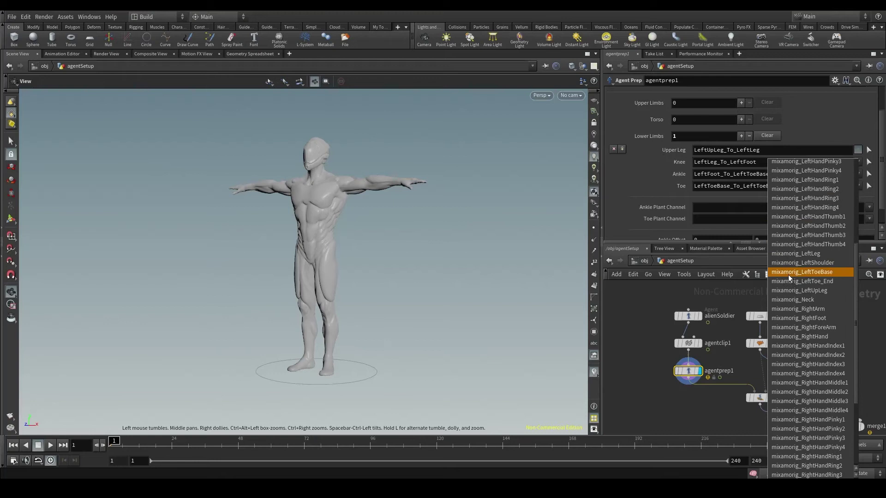
left_click(819, 291)
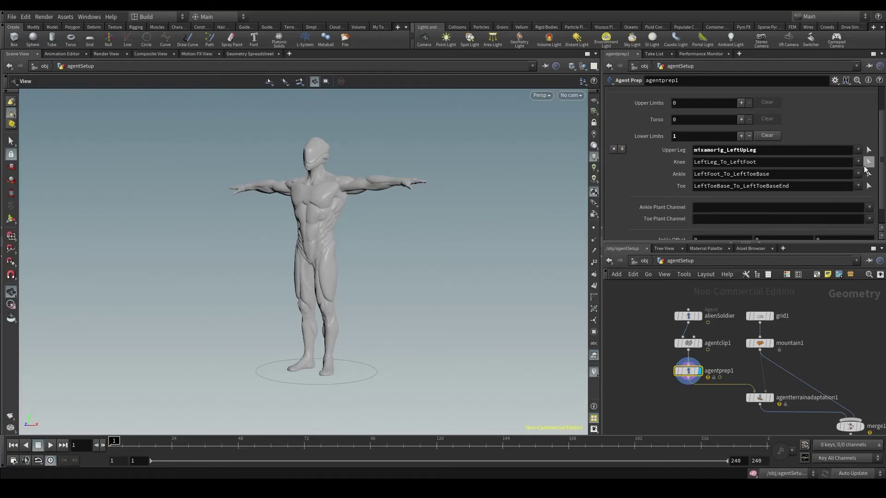
Assign mixamorig_LeftLeg as the knee and mixamorig_LeftFoot as the ankle of the first lower limb
left_click(860, 163)
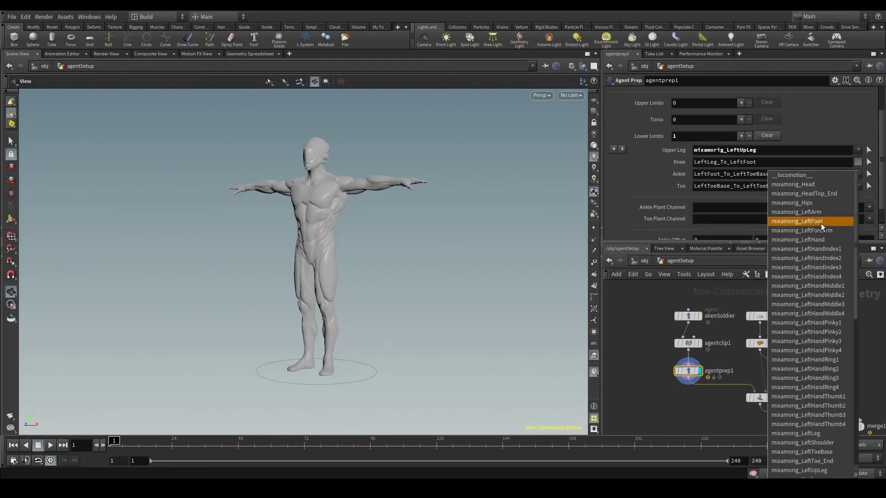
scroll(827, 367, "down", 3)
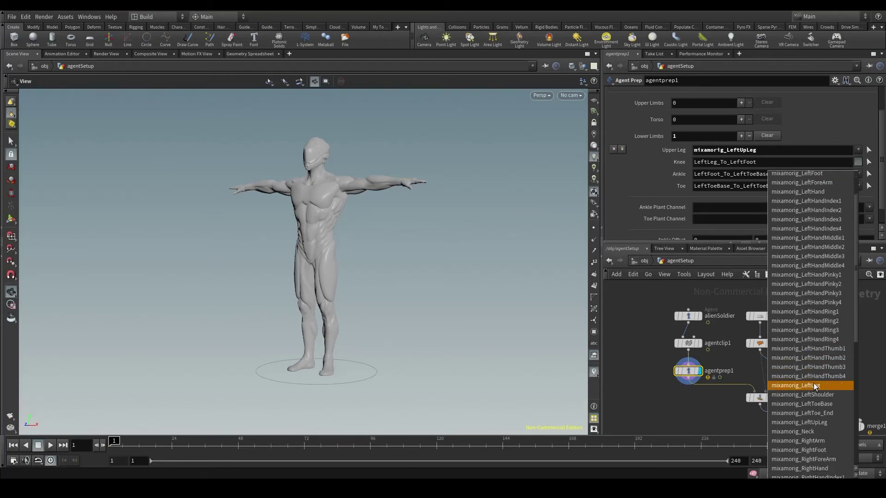
left_click(813, 383)
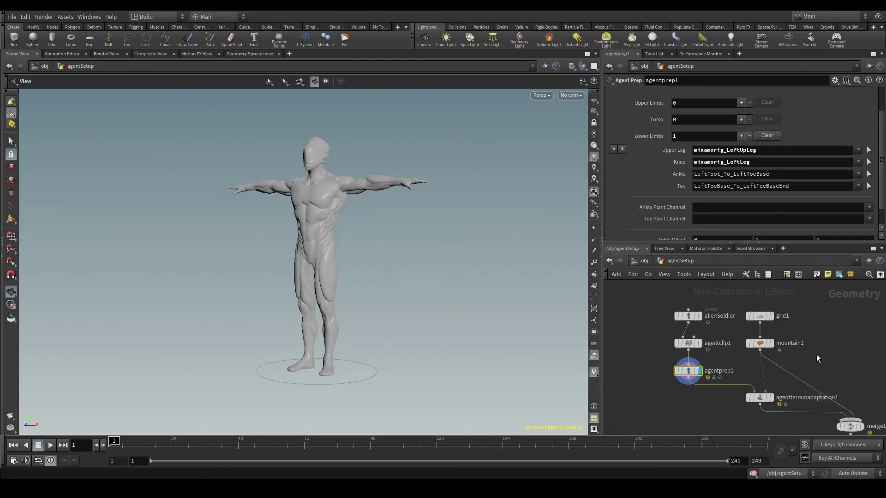
left_click(858, 175)
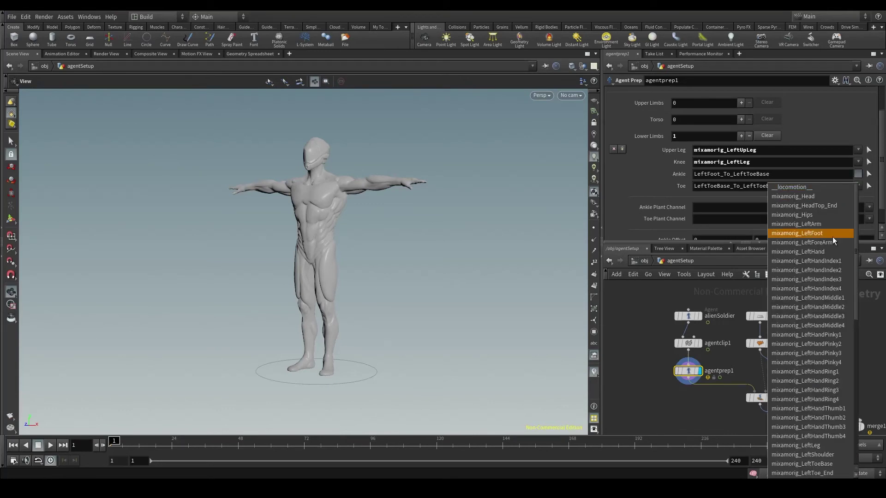
left_click(820, 233)
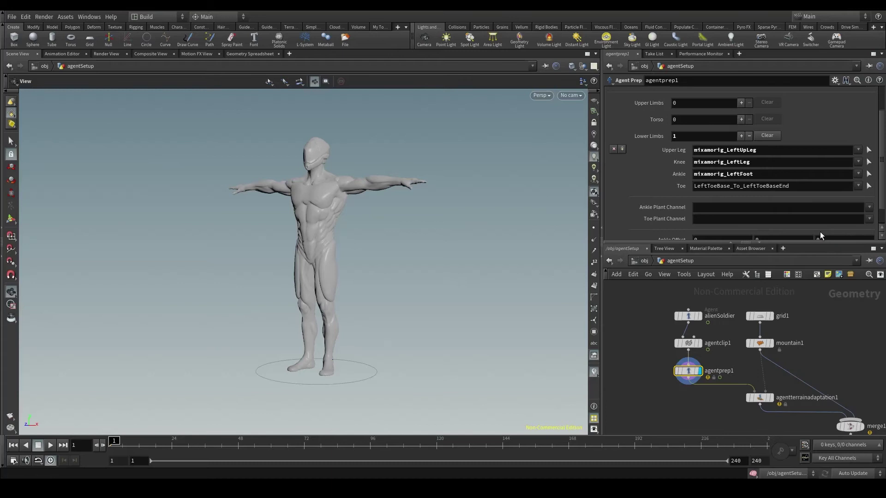
Assign mixamorig_LeftToeBase as the toe joint of the first lower limb
left_click(857, 186)
scroll(808, 361, "down", 1)
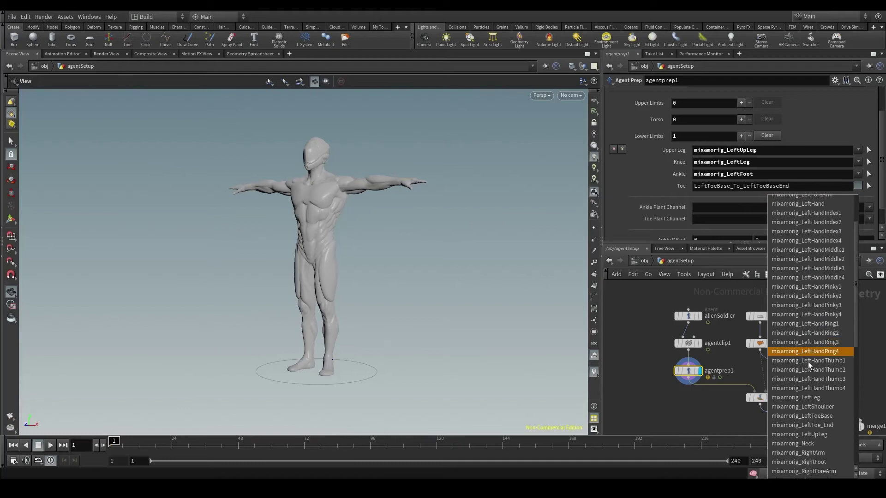
scroll(807, 361, "down", 2)
left_click(815, 367)
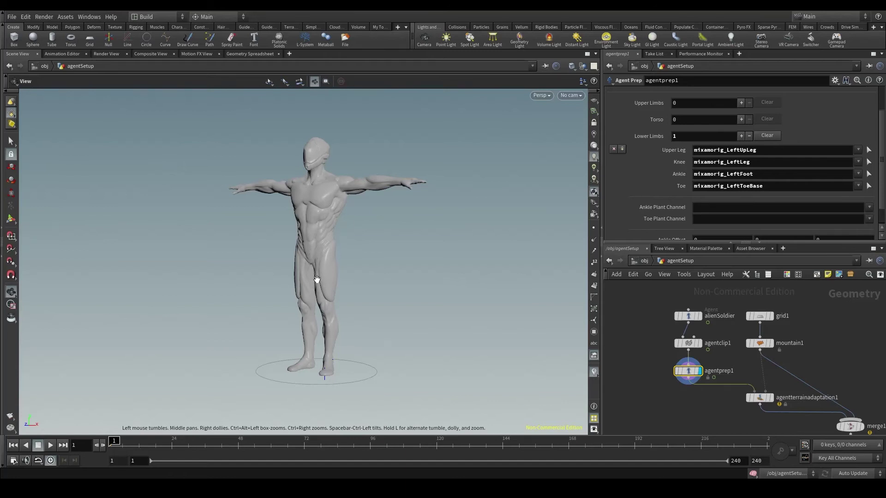
Add a second lower limb using mixamorig_RightUpLeg, mixamorig_RightLeg, mixamorig_RightFoot and mixamorig_RightToeBase for upper leg, knee, ankle and toe
left_click(741, 136)
scroll(741, 136, "down", 3)
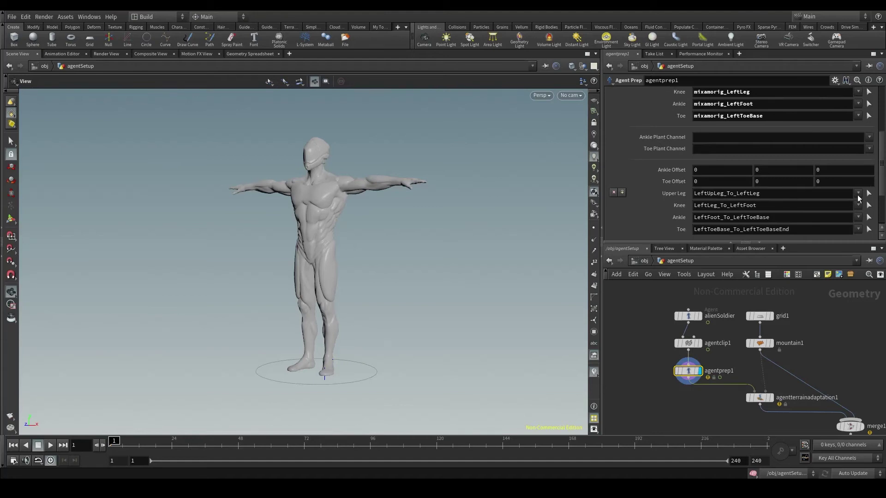
scroll(736, 120, "up", 2)
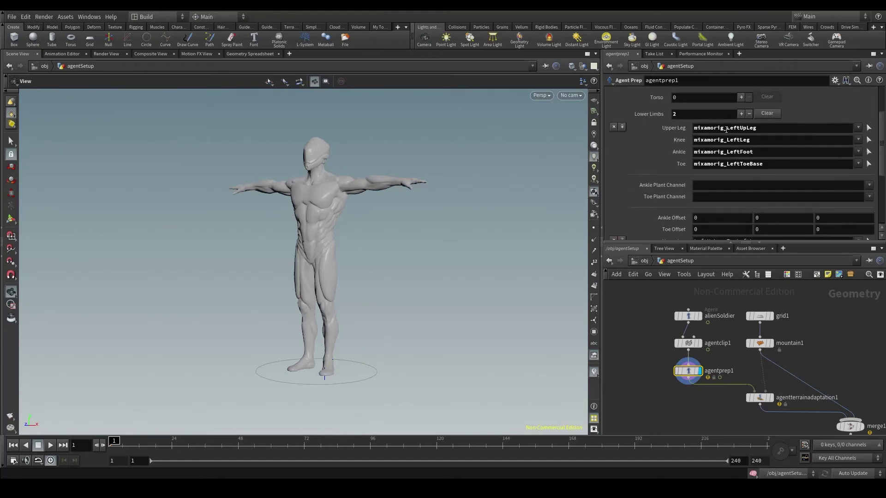
scroll(705, 198, "down", 4)
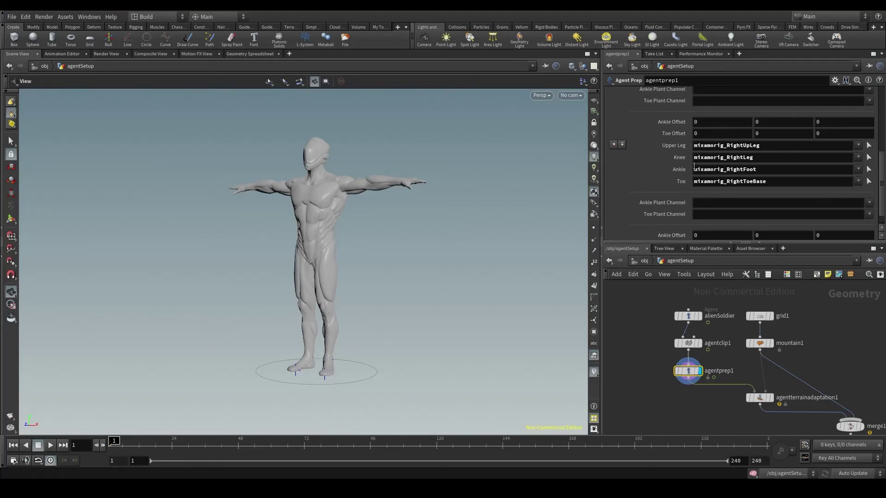
scroll(708, 122, "up", 5)
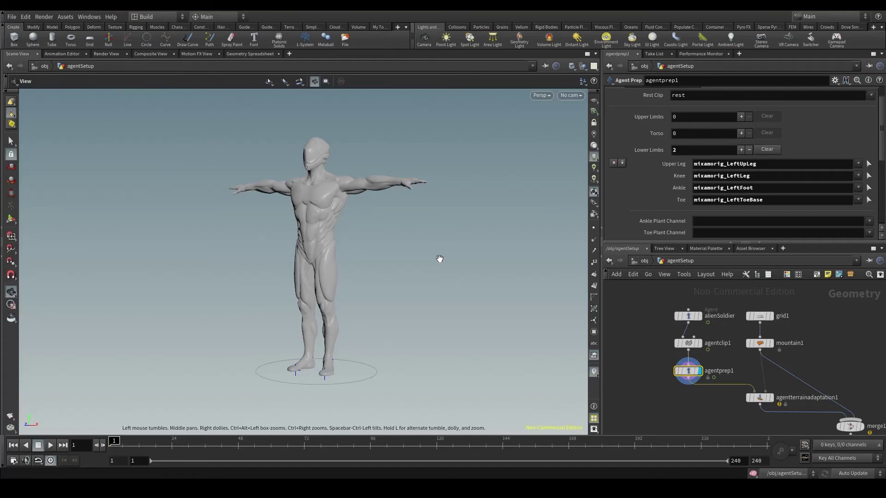
Examine the leg joint guides on the agent's skeleton in wireframe and shaded display, and review both lower limb entries
key("w")
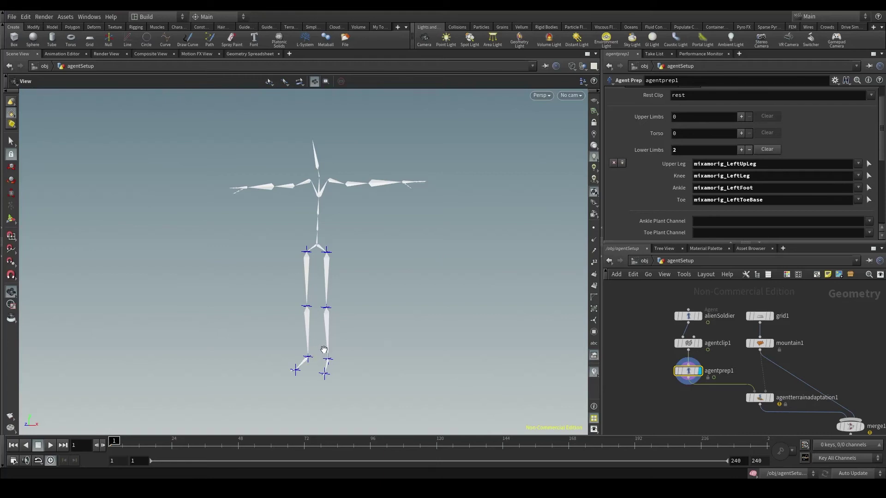
scroll(324, 349, "up", 4)
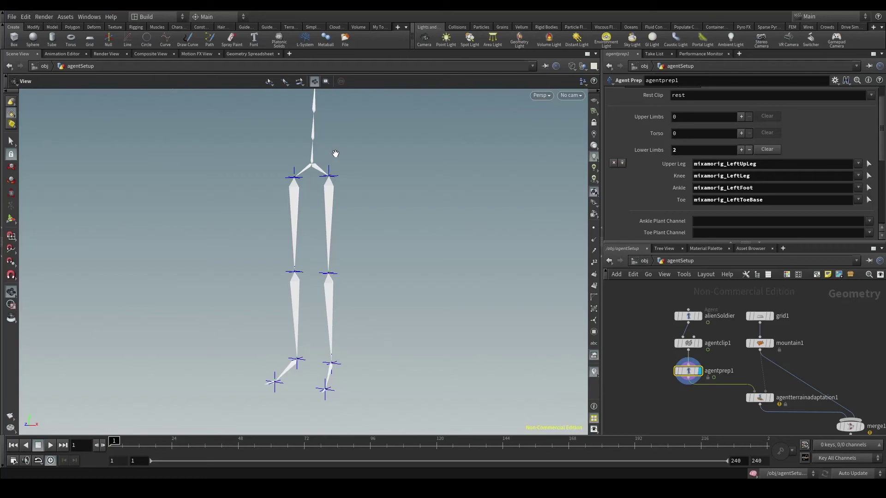
left_click_drag(334, 193, 327, 199)
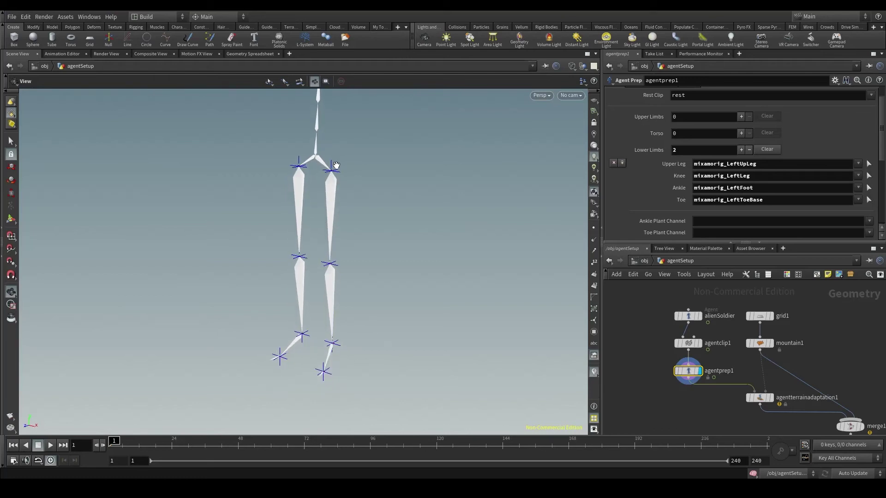
scroll(782, 156, "down", 7)
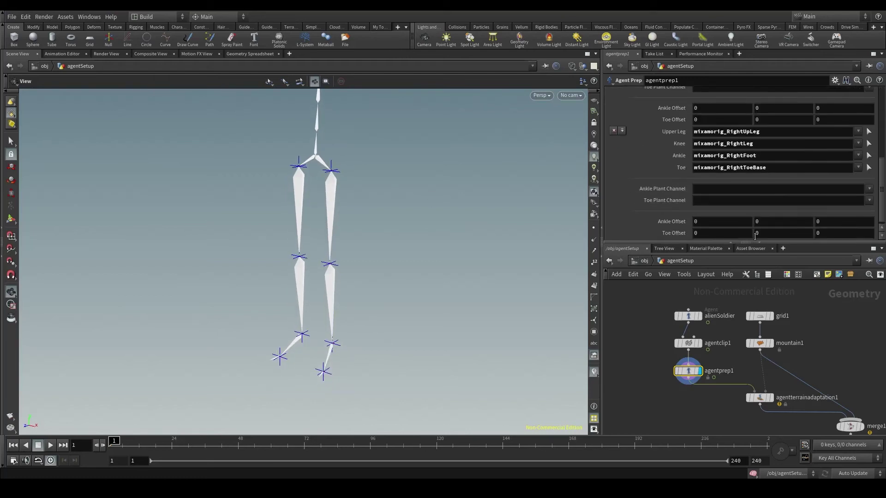
scroll(755, 237, "up", 8)
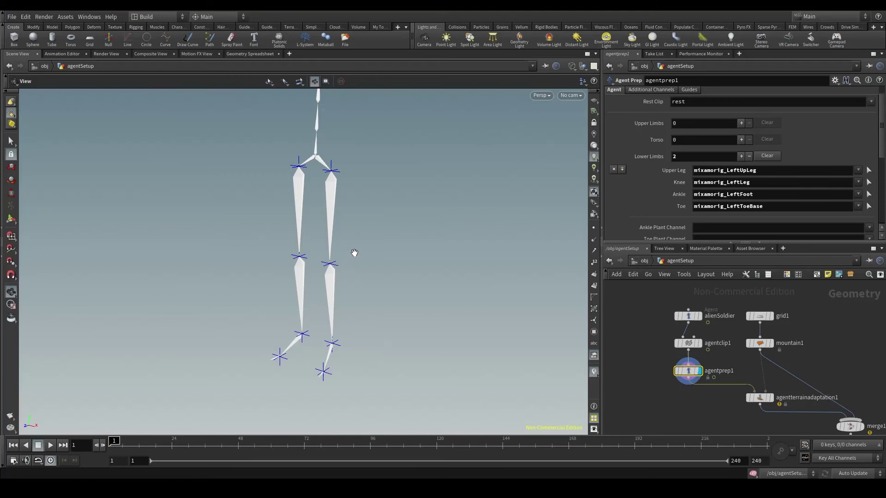
key("w")
scroll(370, 235, "down", 4)
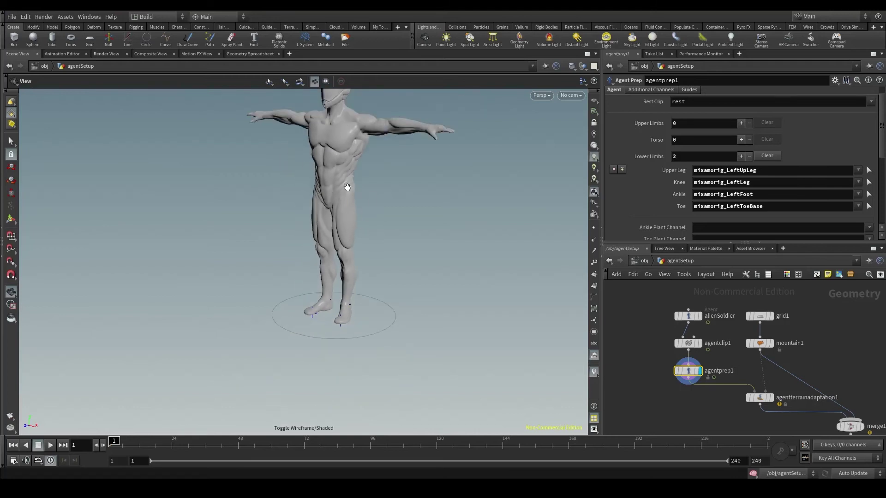
middle_click_drag(348, 187, 343, 215)
left_click_drag(361, 201, 369, 190)
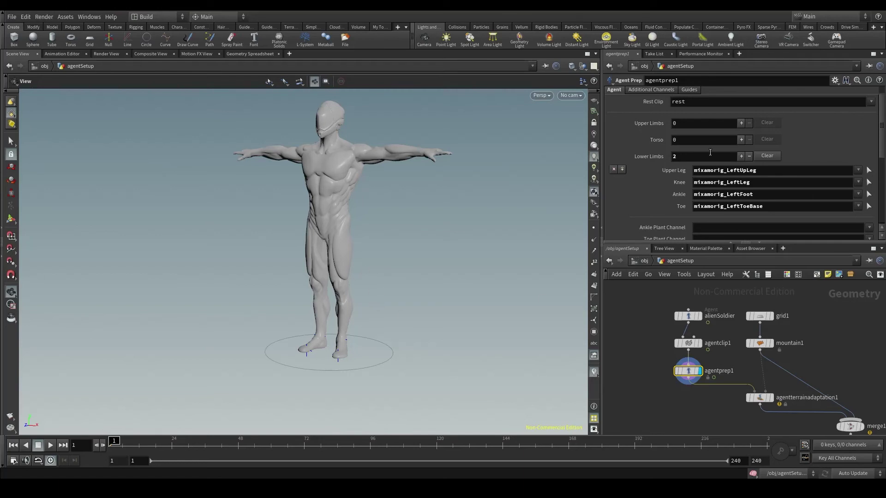
scroll(644, 116, "up", 1)
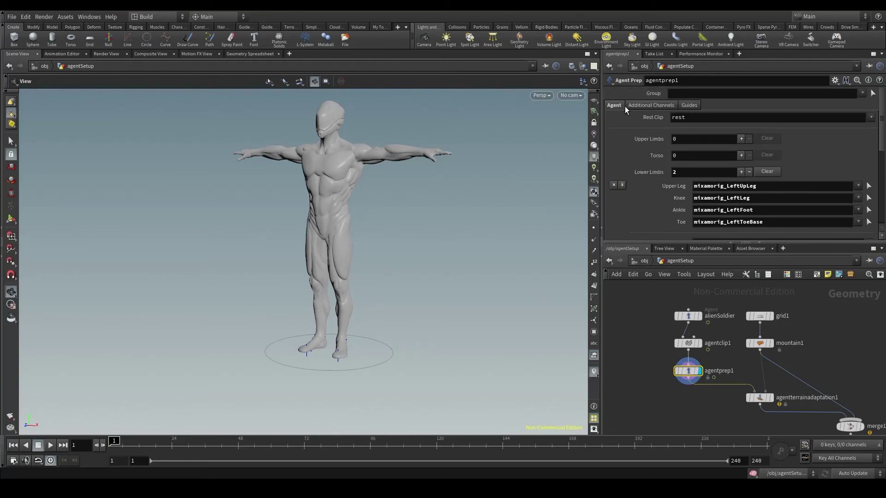
Create the foot plant CHOP network from Agent Prep's additional channels and place the foot_plant_channels node beside mountain1
left_click(651, 106)
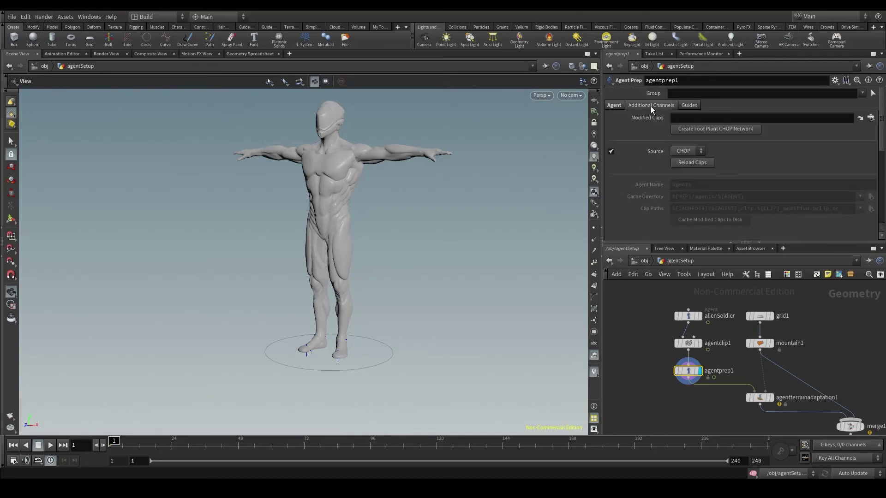
left_click(712, 132)
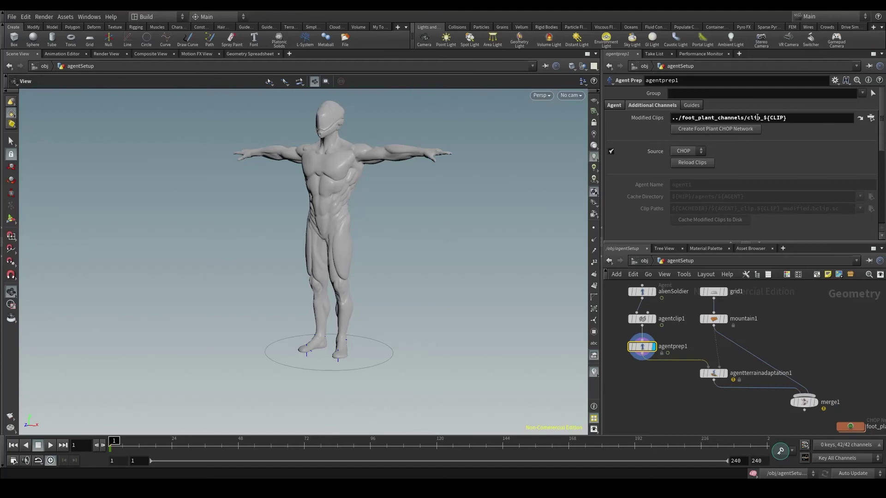
scroll(821, 368, "down", 2)
middle_click_drag(821, 367, 779, 366)
left_click_drag(801, 414, 785, 325)
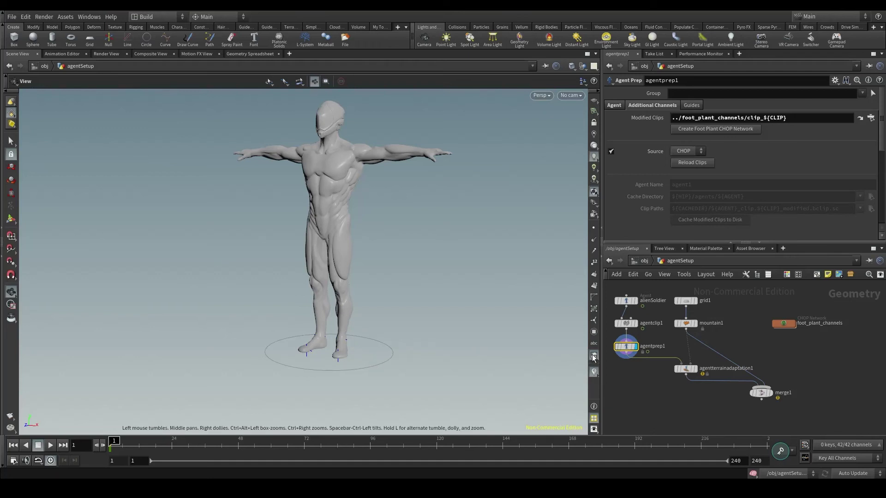
Enable agentclip1's current clip with alienSoldier_walk_neutral_noProp_01 after viewing agentterrainadaptation1, and display merge1 with the terrain
left_click(698, 373)
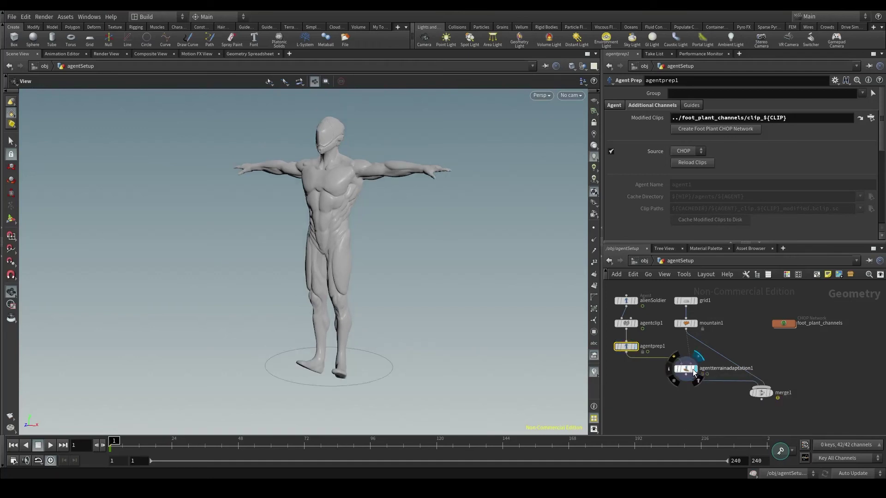
left_click(691, 372)
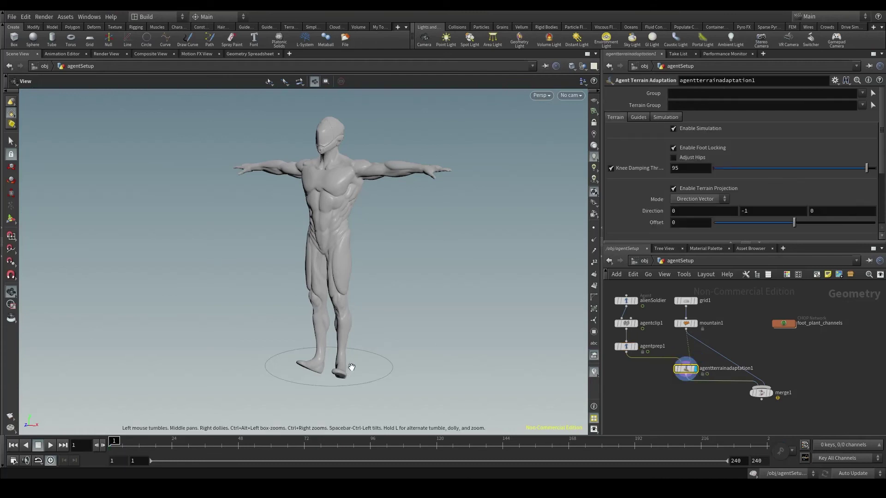
mouse_move(352, 366)
left_mouse_down()
mouse_move(312, 364)
mouse_move(317, 349)
mouse_move(322, 356)
mouse_move(358, 330)
mouse_move(309, 362)
mouse_move(306, 350)
mouse_move(340, 350)
mouse_move(340, 360)
left_mouse_up()
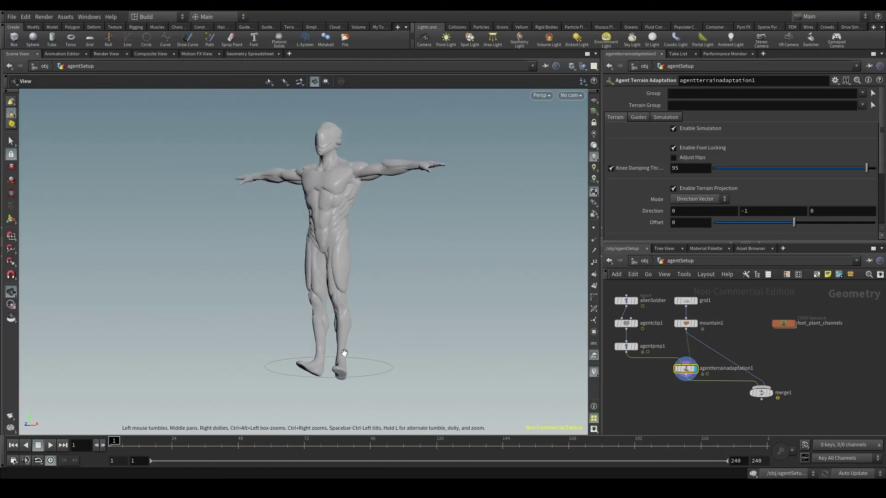
left_click(627, 323)
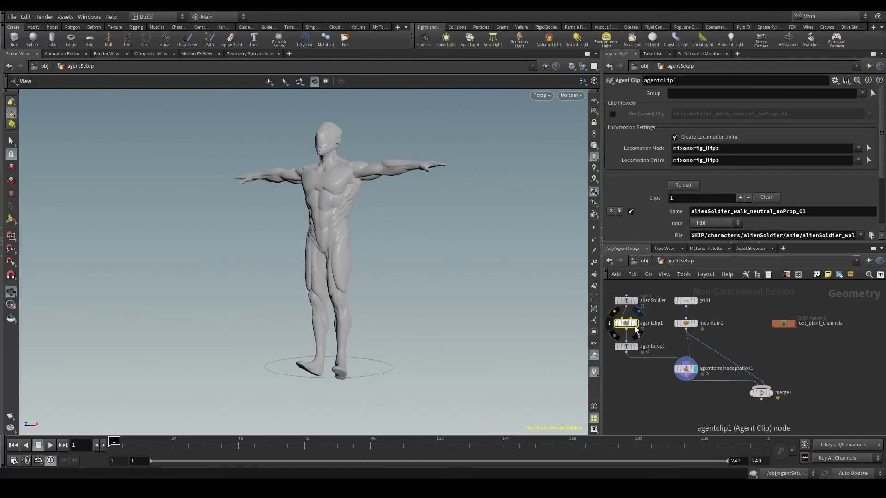
left_click(613, 114)
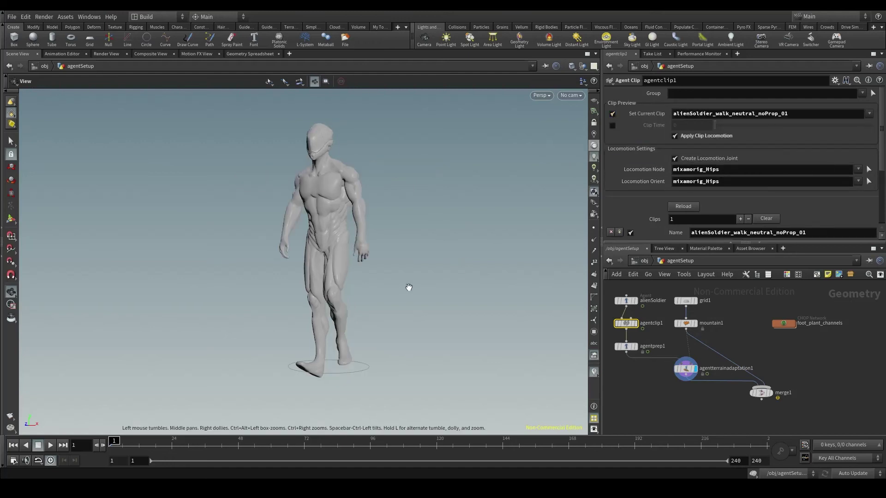
left_click(770, 392)
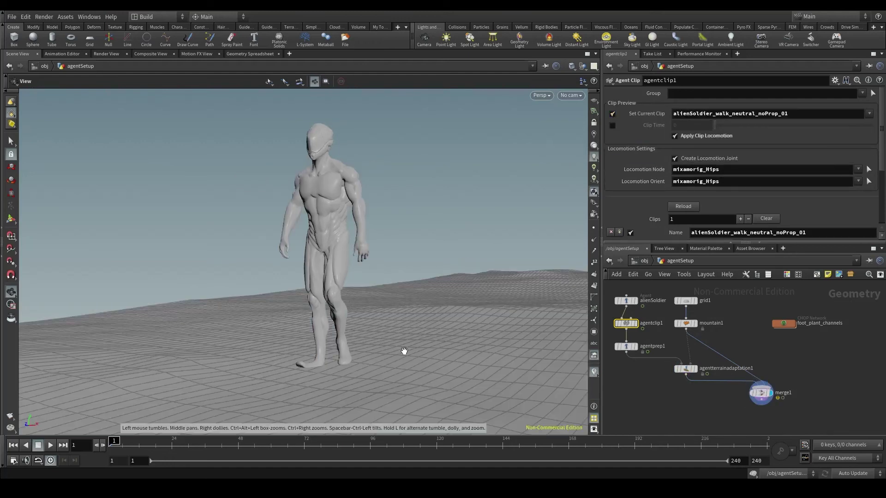
Play back the walk and examine from close up how the agent's feet meet the mountain terrain
left_click_drag(441, 343, 344, 371)
scroll(341, 368, "up", 7)
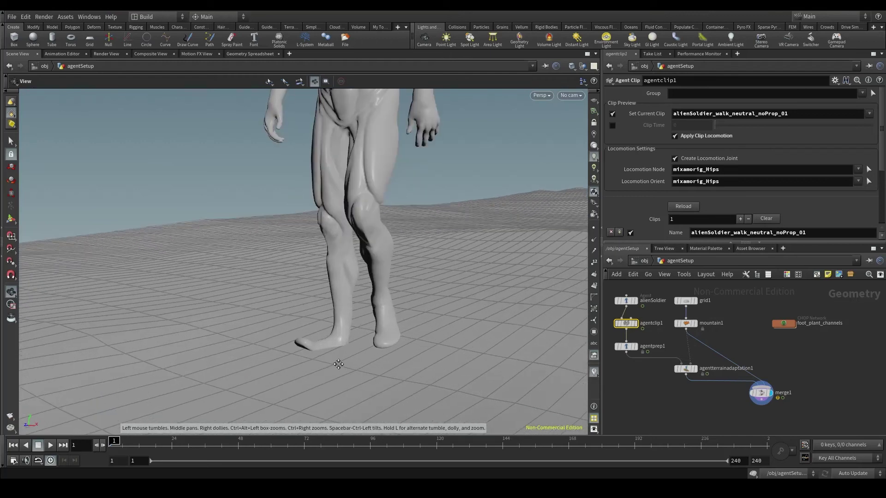
middle_click_drag(336, 362, 312, 322)
left_click_drag(313, 321, 309, 297)
left_click(50, 446)
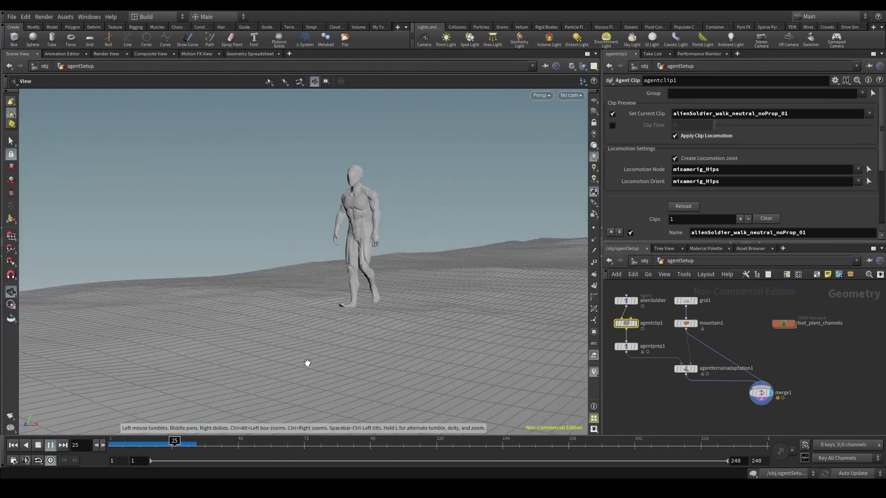
middle_click_drag(350, 330, 391, 312)
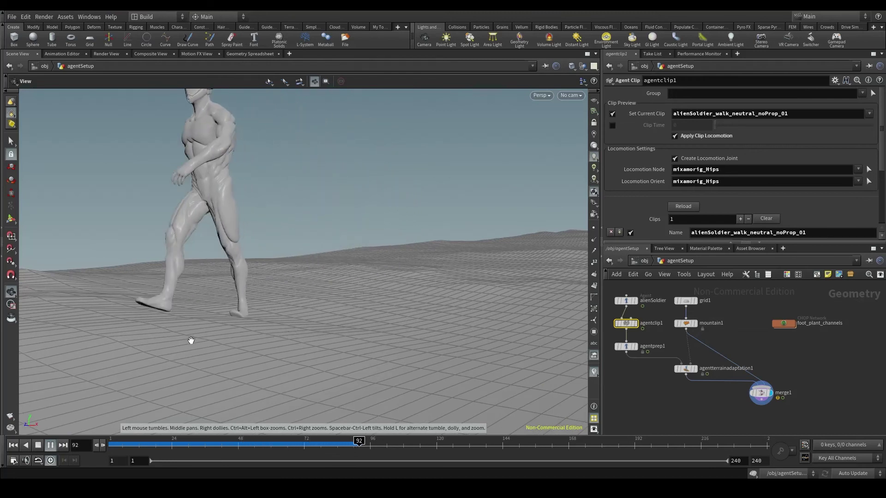
mouse_move(140, 447)
left_mouse_down()
mouse_move(232, 445)
mouse_move(204, 452)
left_mouse_up()
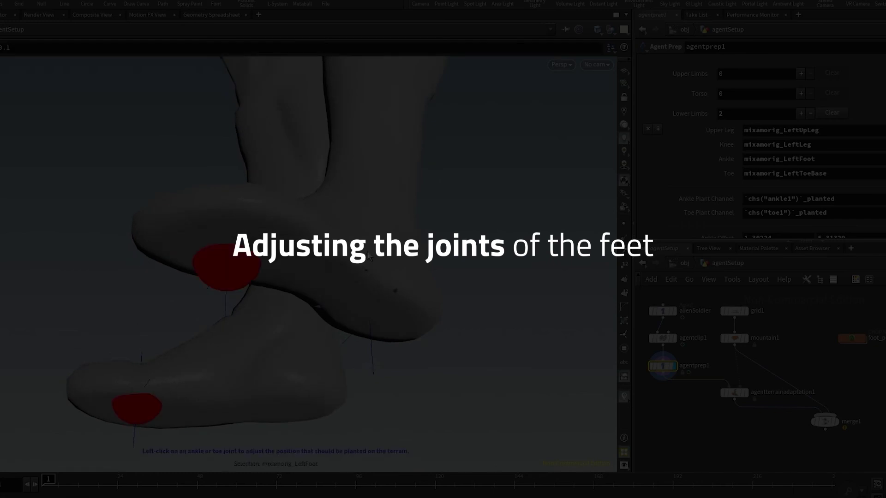
left_click_drag(367, 277, 369, 274)
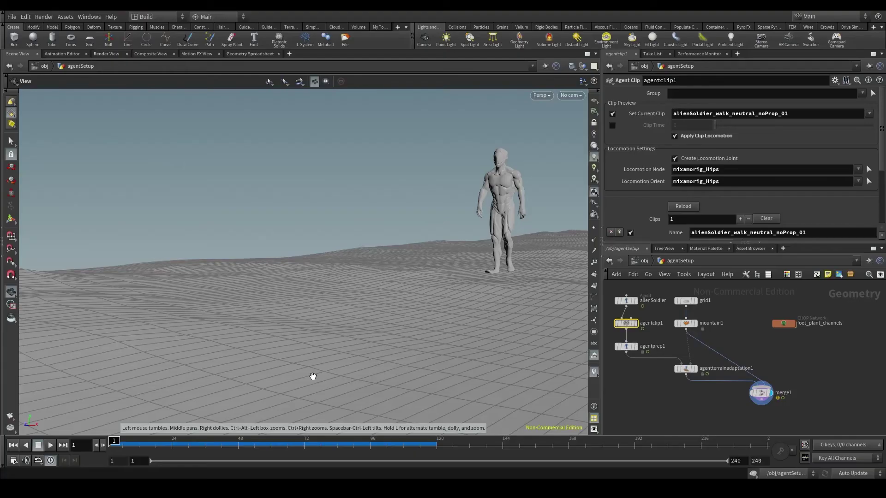
Display agentprep1 and disable Set Current Clip on agentclip1 to return the agent to its rest pose
left_click(637, 348)
left_click(626, 347)
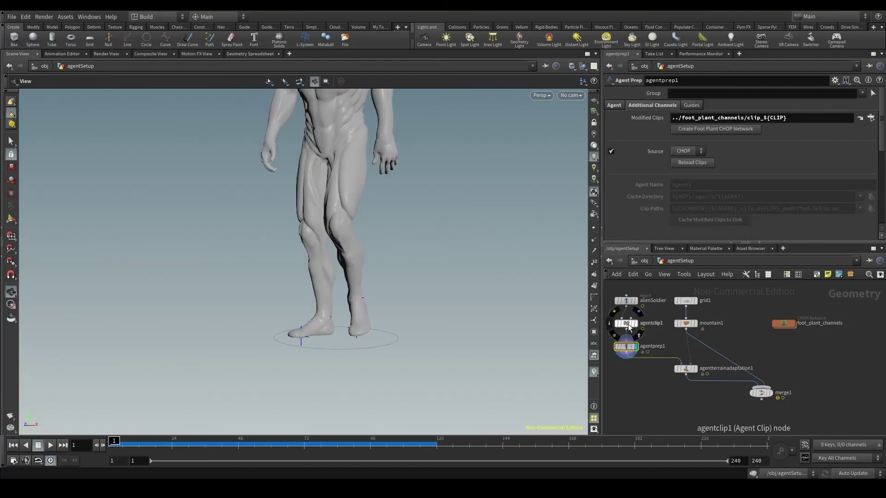
left_click(629, 326)
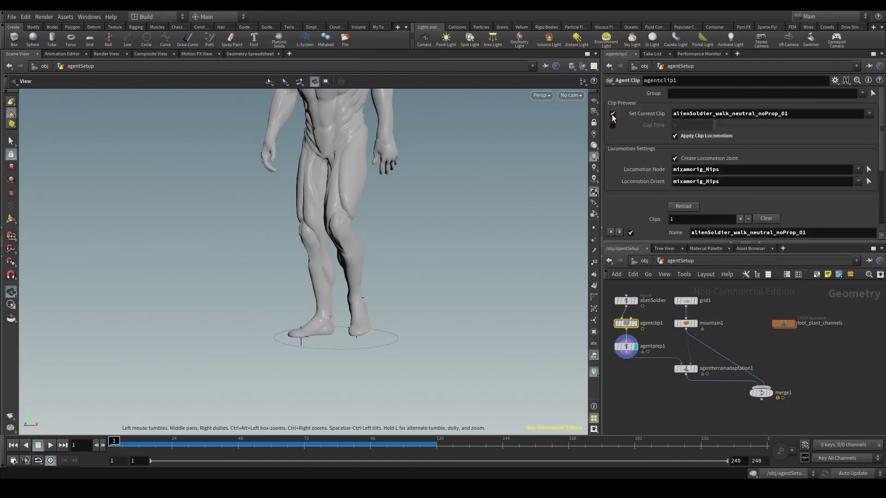
left_click(613, 114)
scroll(339, 318, "down", 3)
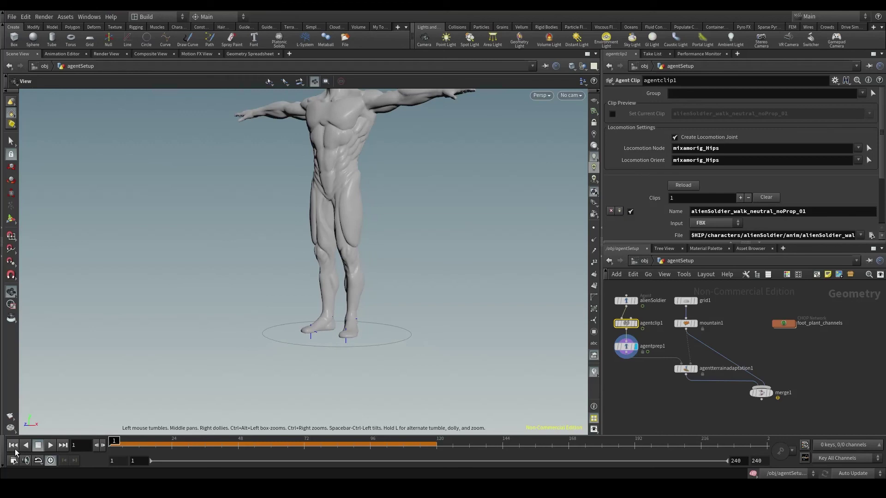
Examine the ankle and toe joint guides on both feet in wireframe and shaded display
scroll(342, 332, "up", 5)
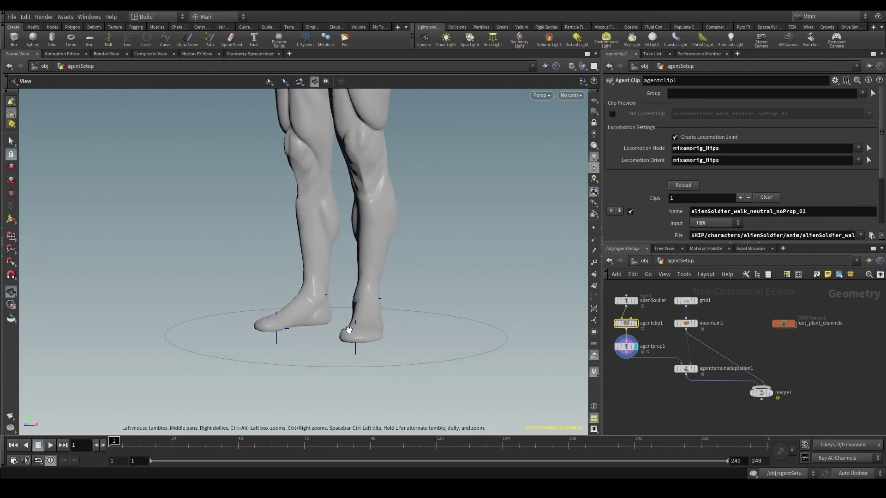
key("w")
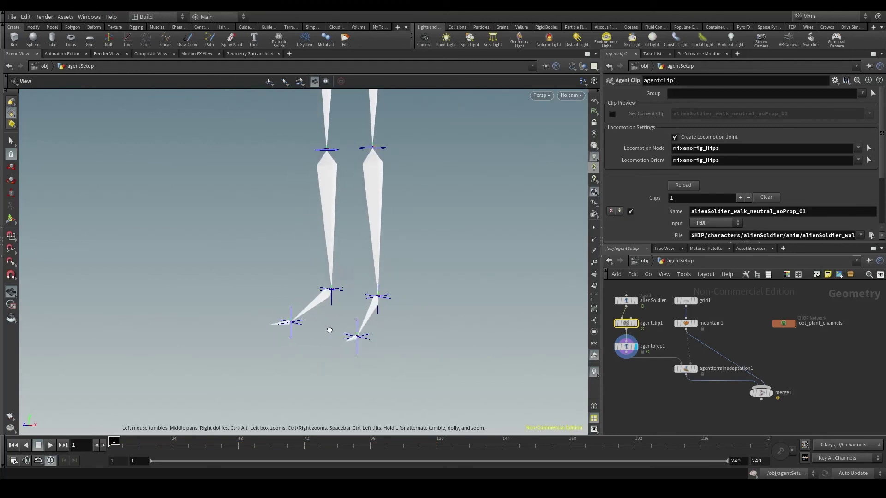
left_click_drag(368, 322, 352, 322)
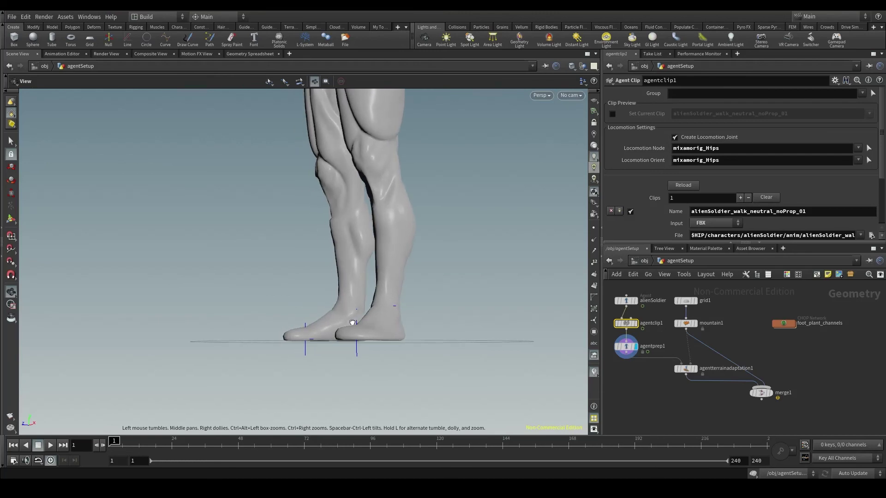
key("w")
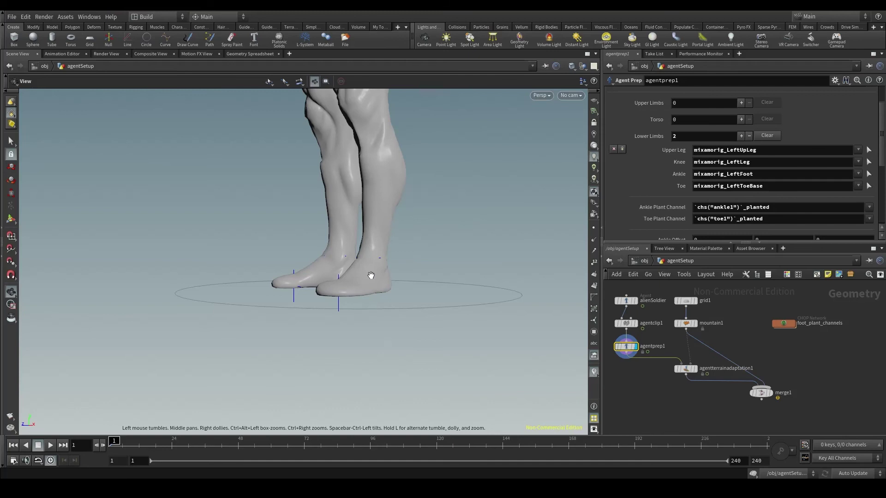
key("w")
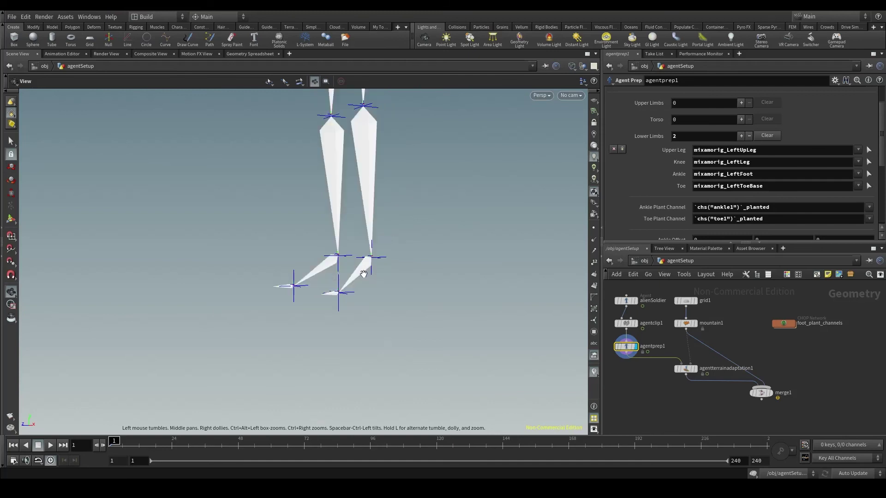
scroll(363, 274, "up", 3)
left_click_drag(362, 275, 389, 295)
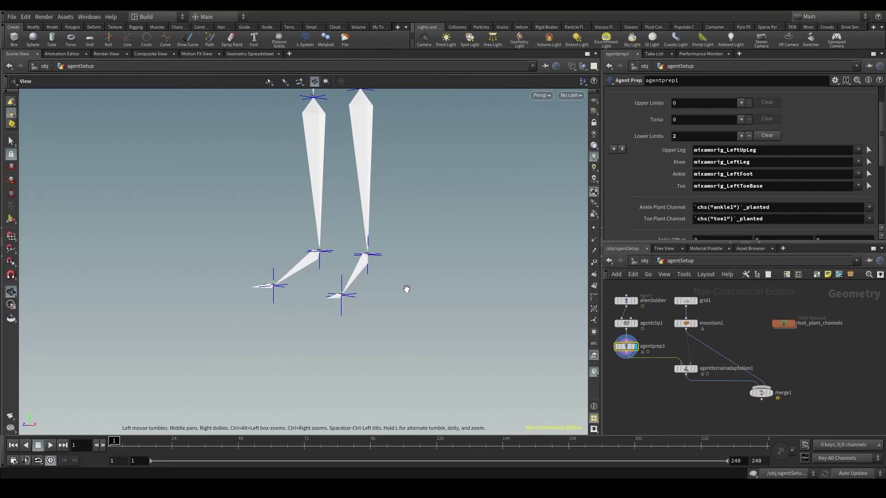
Activate the Agent Prep handles and lower the plant position of the mixamorig_LeftFoot ankle towards the heel
key("Return")
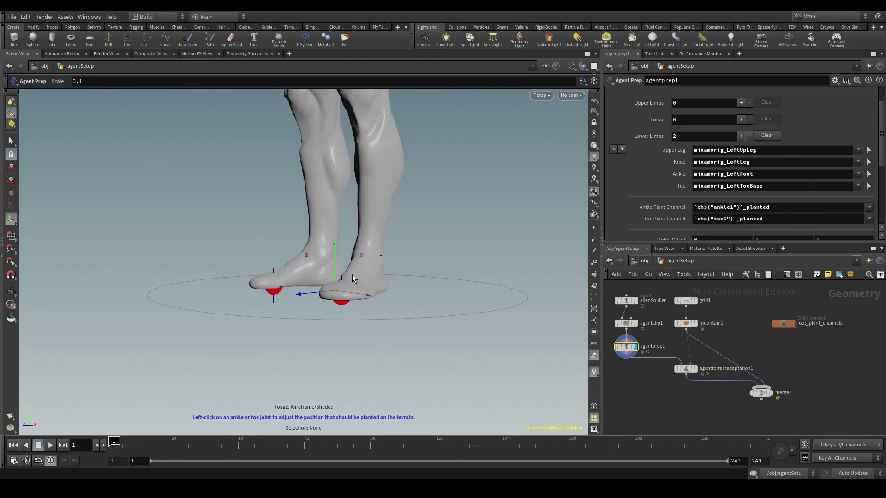
key("Escape")
left_click_drag(330, 262, 362, 262)
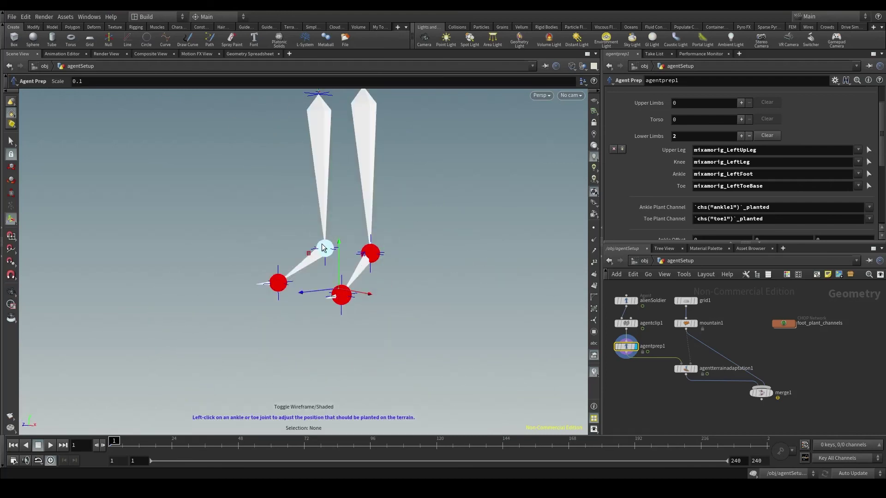
left_click(373, 259)
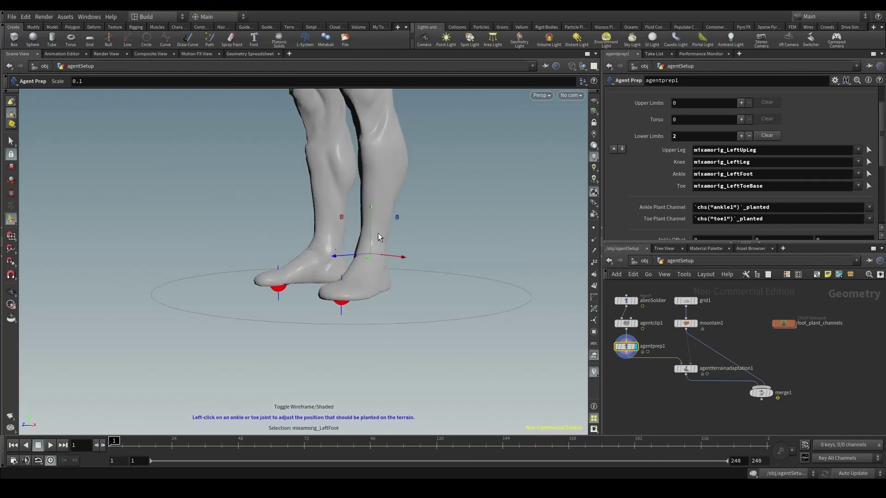
left_click_drag(365, 266, 374, 233, "alt")
key("Return")
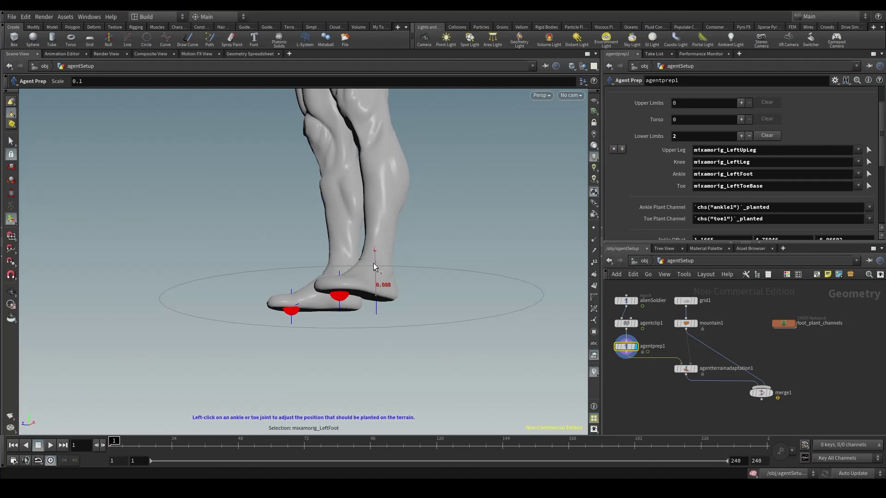
Fine-tune the mixamorig_LeftFoot plant position so that it sits at the underside of the left heel
key("Escape")
scroll(373, 265, "up", 10)
left_click_drag(374, 291, 378, 270)
key("Return")
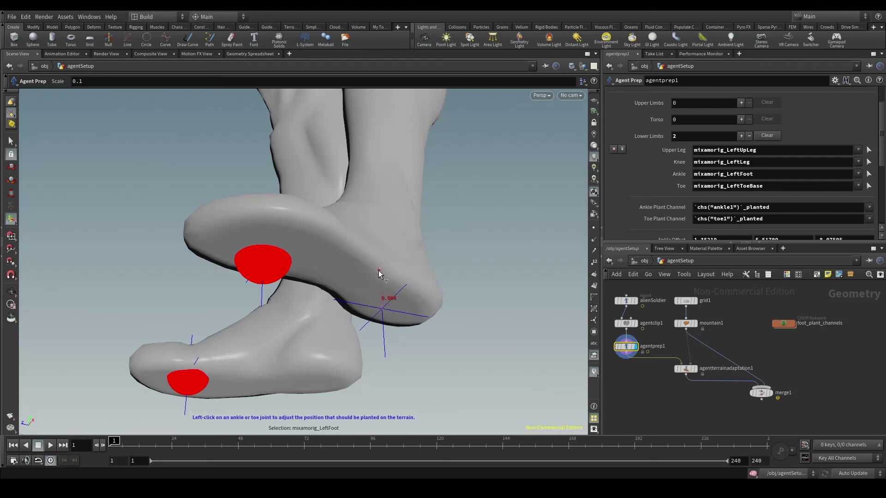
left_click_drag(367, 256, 379, 254)
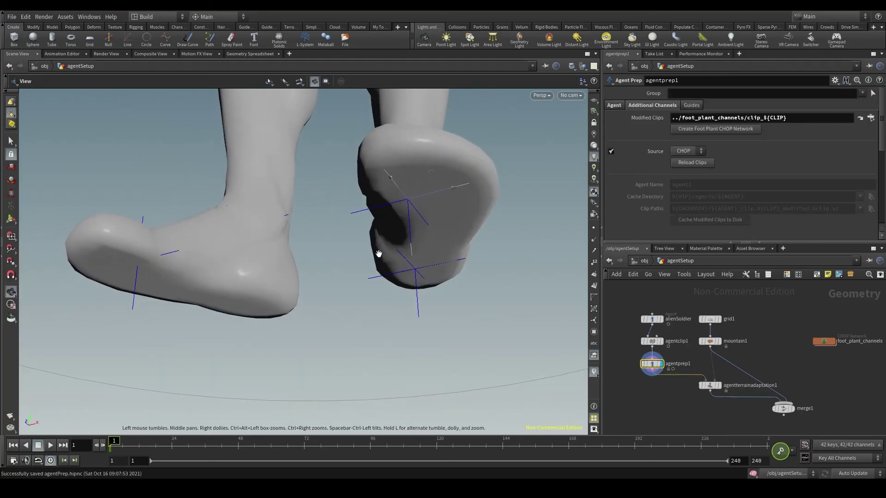
scroll(154, 235, "up", 4)
left_click_drag(155, 245, 207, 237)
scroll(151, 247, "down", 2)
Lower the mixamorig_RightFoot plant position to the underside of the right heel and leave the joint handles
key("Return")
left_click(310, 204)
key("w")
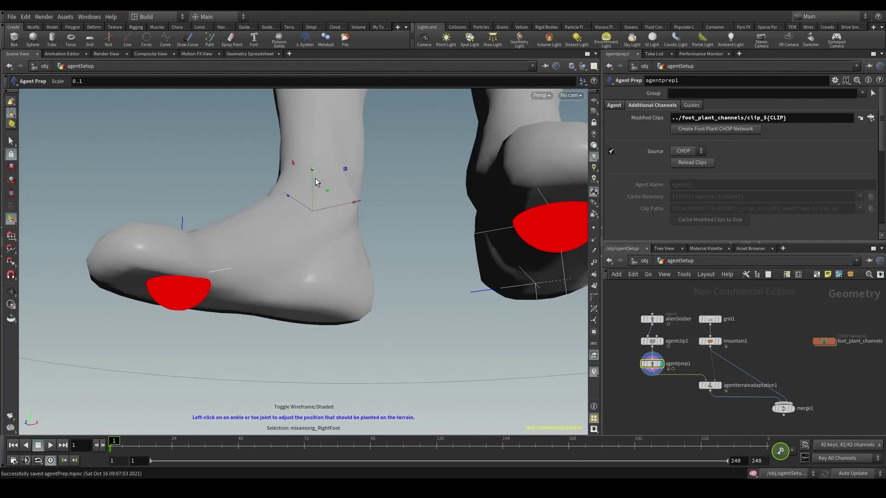
left_click_drag(313, 180, 313, 276)
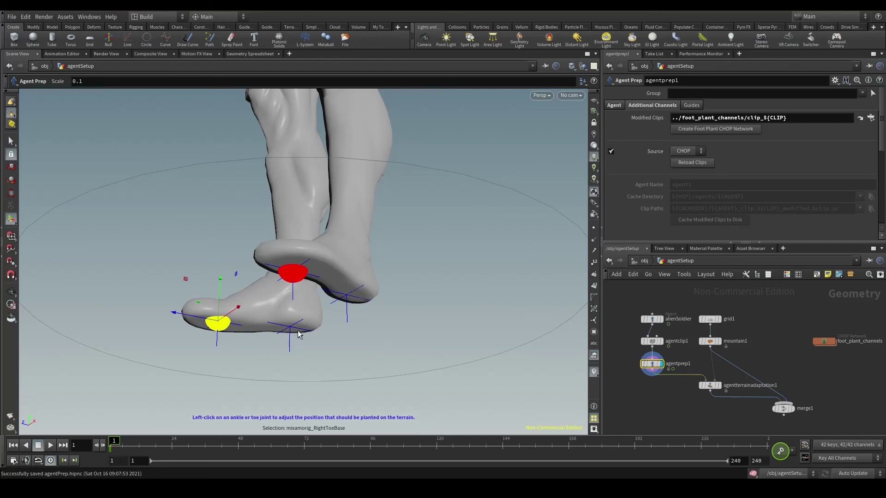
key("Escape")
scroll(318, 313, "down", 8)
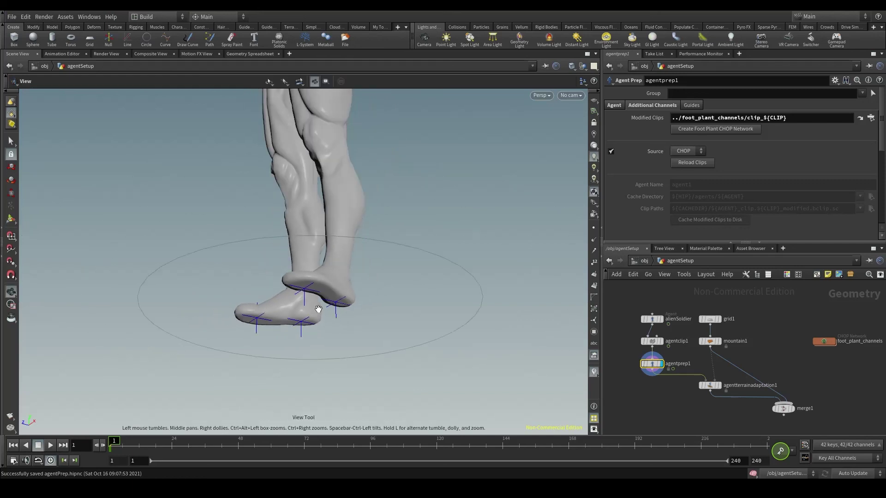
left_click_drag(317, 310, 351, 330)
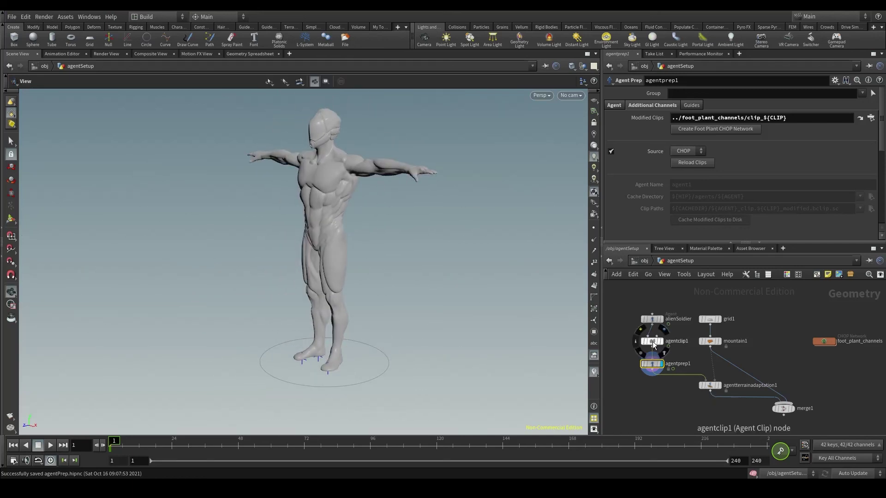
Re-enable Set Current Clip on agentclip1 and display merge1 to show the walking agent on the terrain
left_click(652, 341)
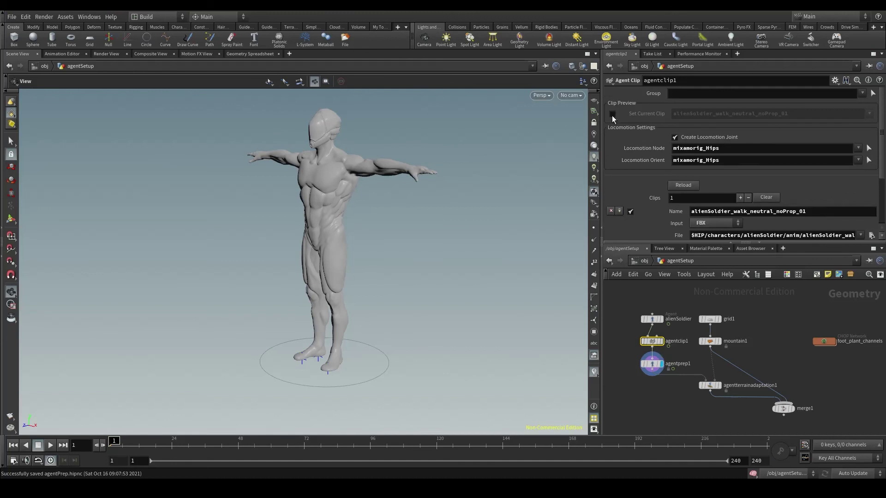
left_click(612, 114)
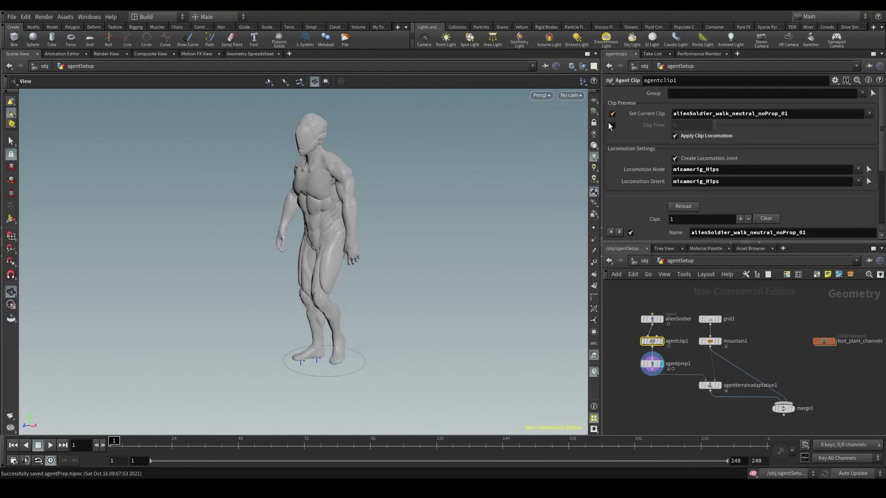
left_click(791, 409)
scroll(345, 365, "down", 4)
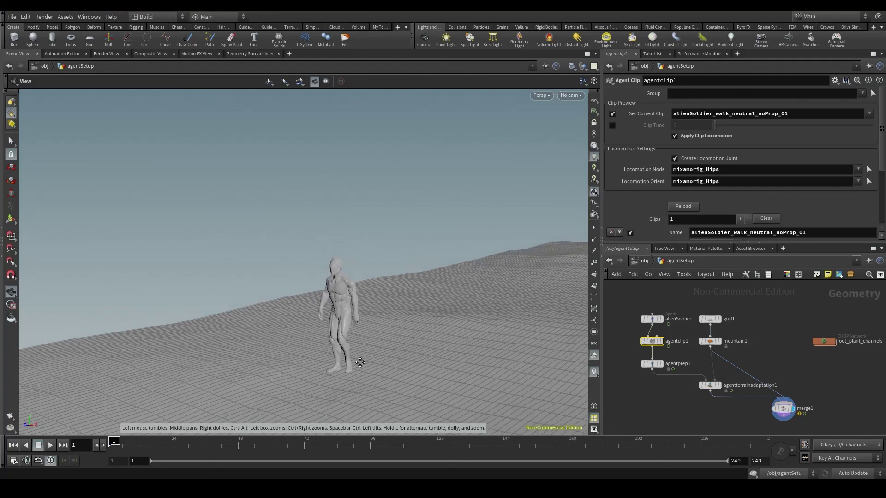
Play the walk animation and replay part of it, examining closely how the agent's feet contact the uneven terrain
middle_click_drag(359, 362, 449, 289)
left_click_drag(450, 289, 480, 304)
left_click(50, 447)
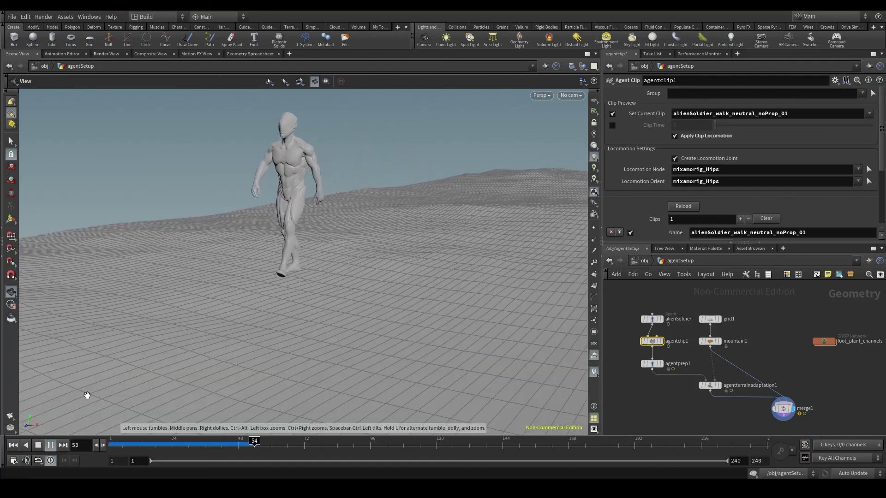
middle_click_drag(162, 372, 350, 360)
left_click_drag(350, 360, 368, 352)
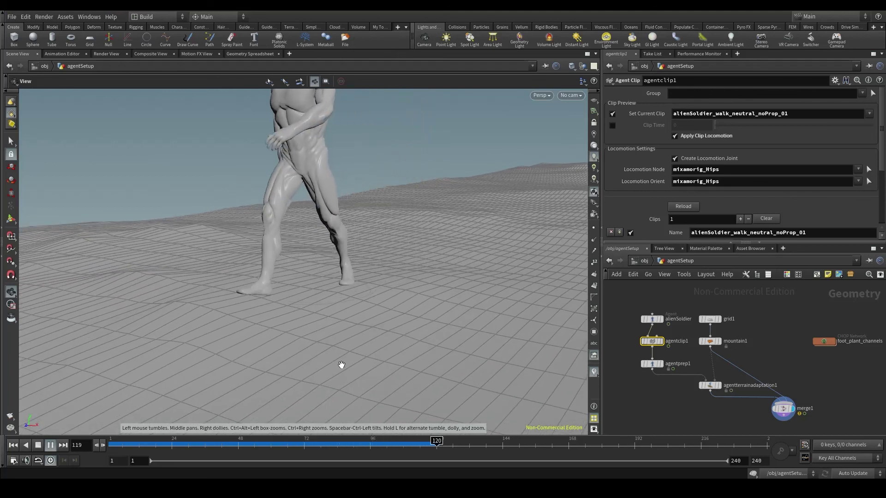
middle_click_drag(271, 382, 386, 346)
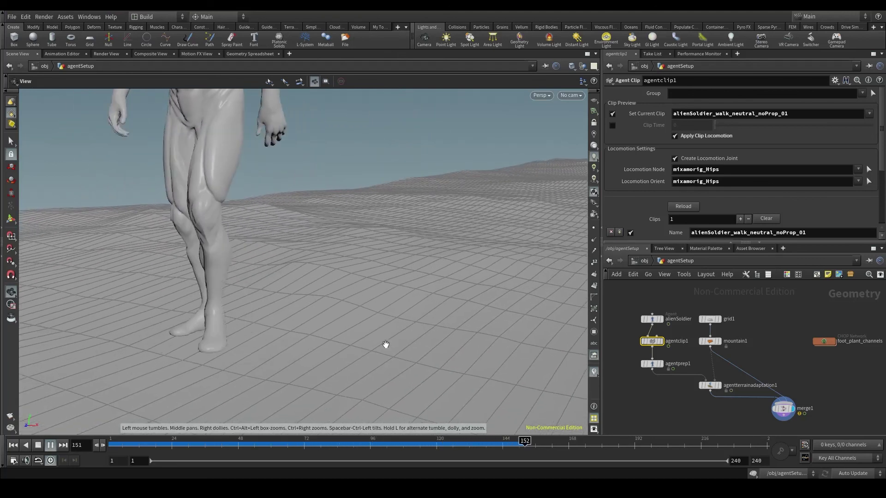
middle_click_drag(231, 395, 295, 376)
left_click(318, 446)
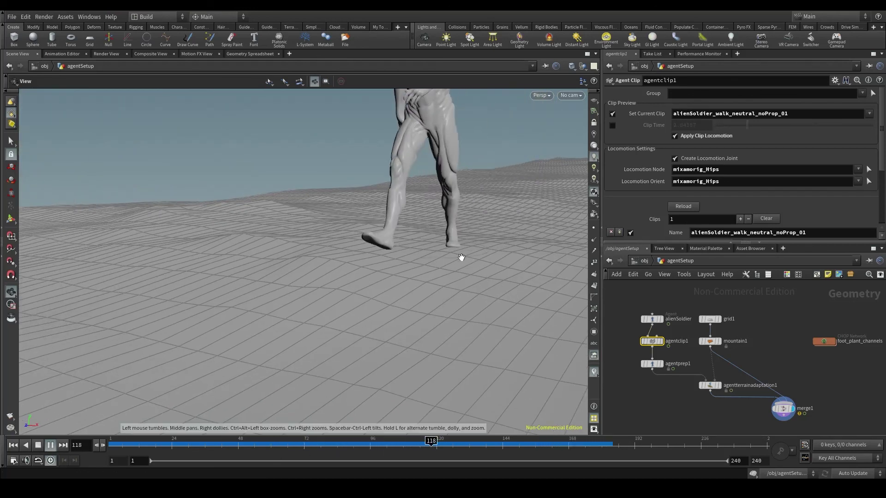
left_click_drag(461, 257, 301, 271)
Review the agent on the full terrain and the parameters of agentprep1, foot_plant_channels and agentterrainadaptation1
scroll(358, 288, "down", 6)
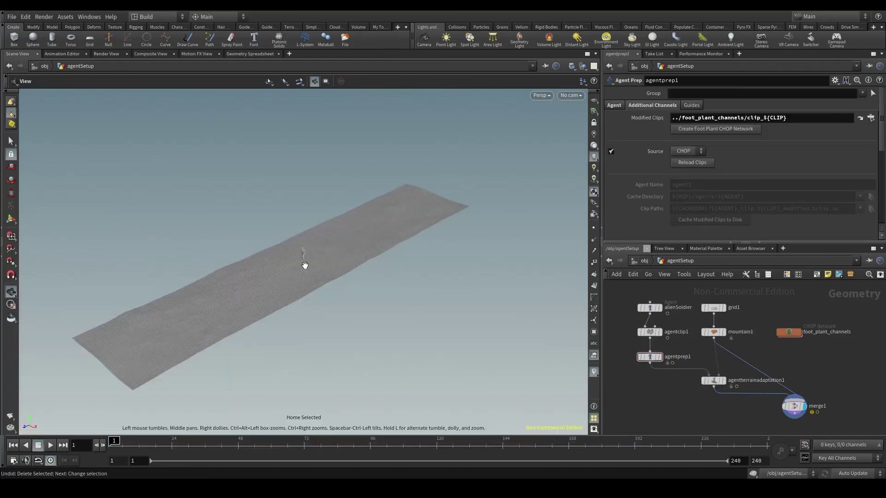
scroll(300, 266, "up", 5)
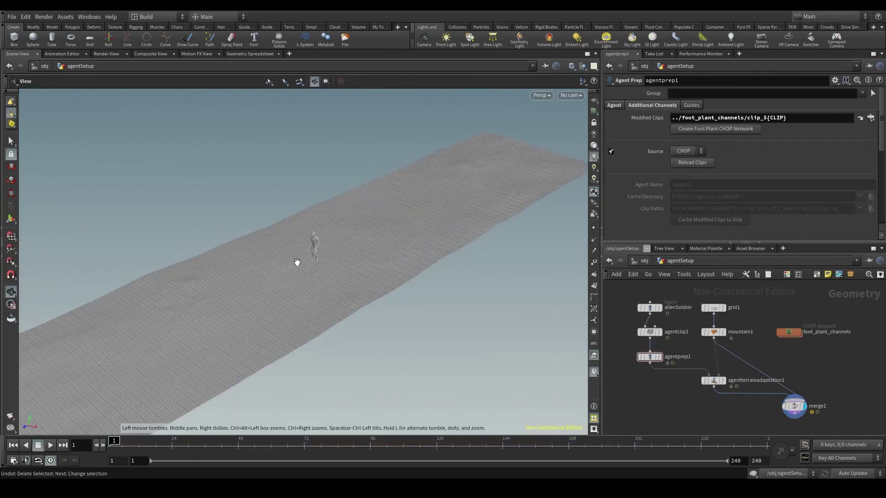
scroll(298, 262, "up", 6)
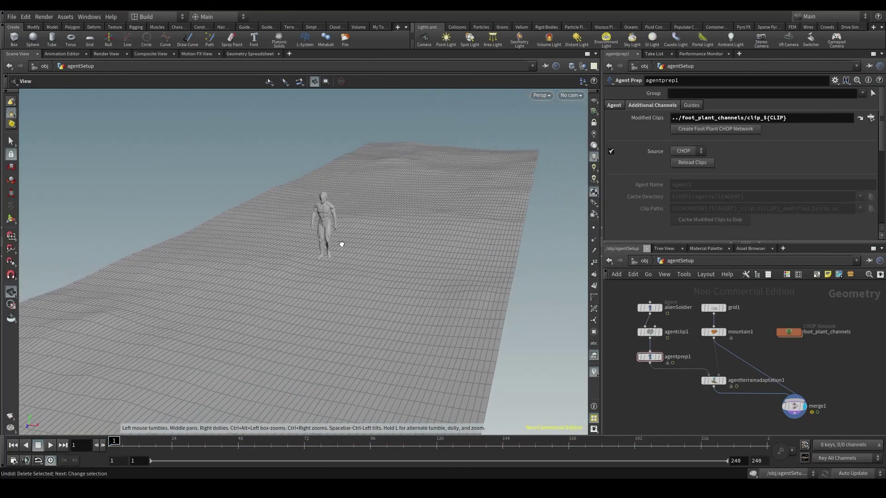
left_click_drag(308, 270, 355, 271)
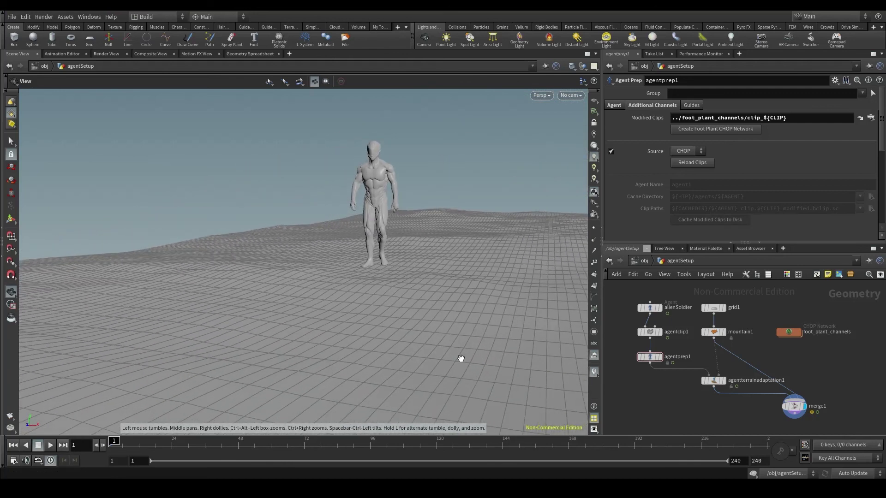
left_click(648, 359)
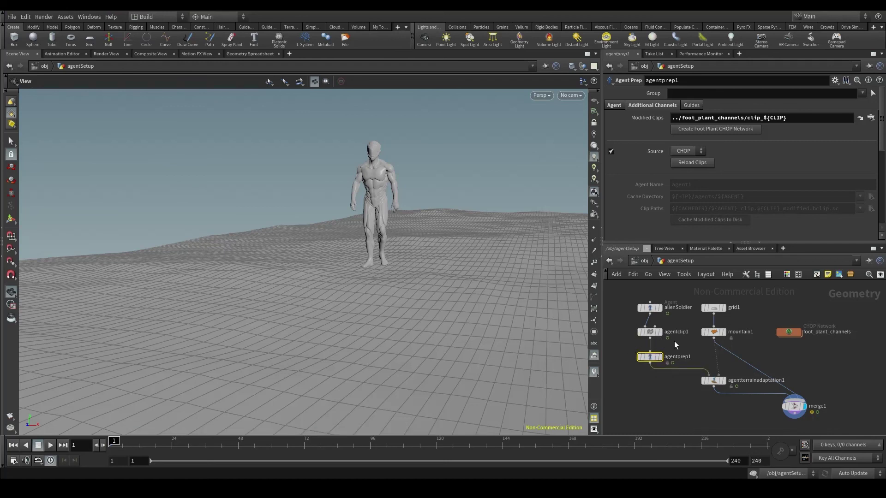
mouse_move(790, 333)
left_mouse_down()
mouse_move(778, 330)
mouse_move(796, 334)
left_mouse_up()
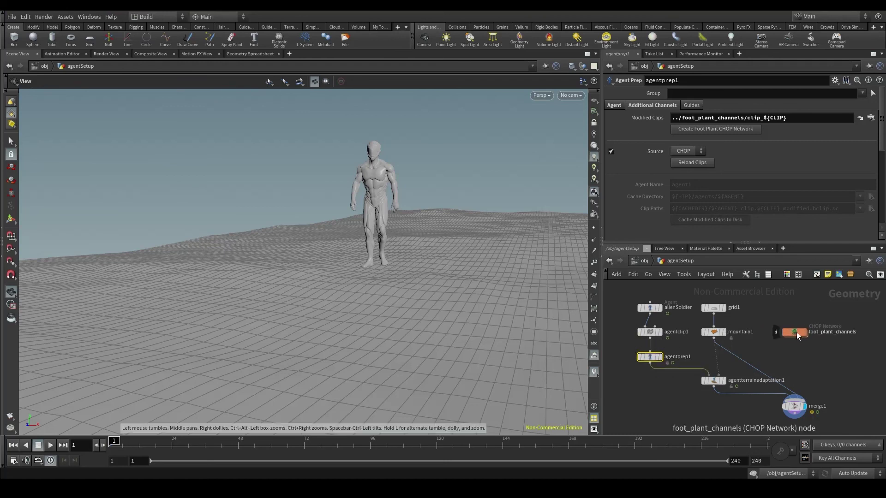
left_click(715, 382)
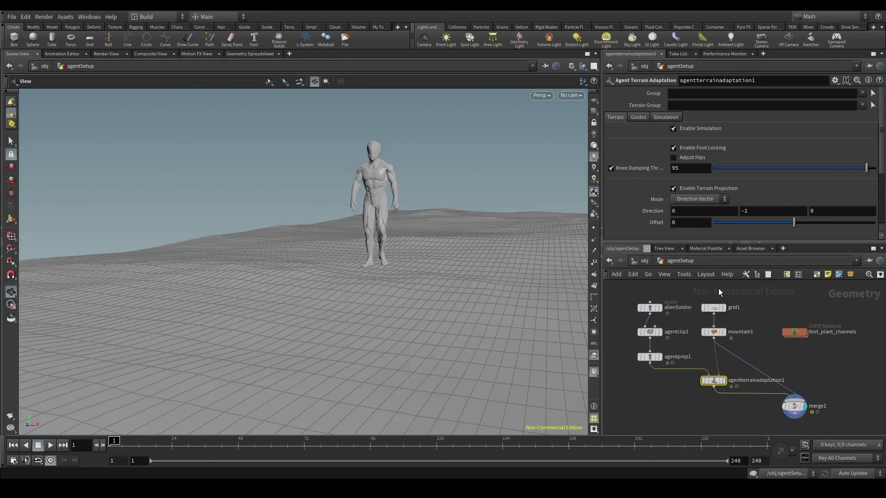
Delete the grid1, mountain1, agentterrainadaptation1 and merge1 nodes, keeping the agent chain and foot_plant_channels
left_click_drag(711, 290, 823, 392)
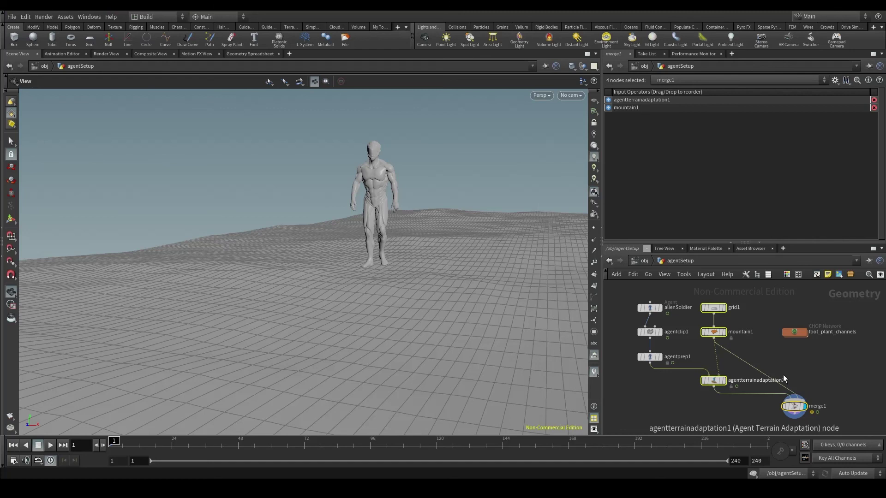
key("Delete")
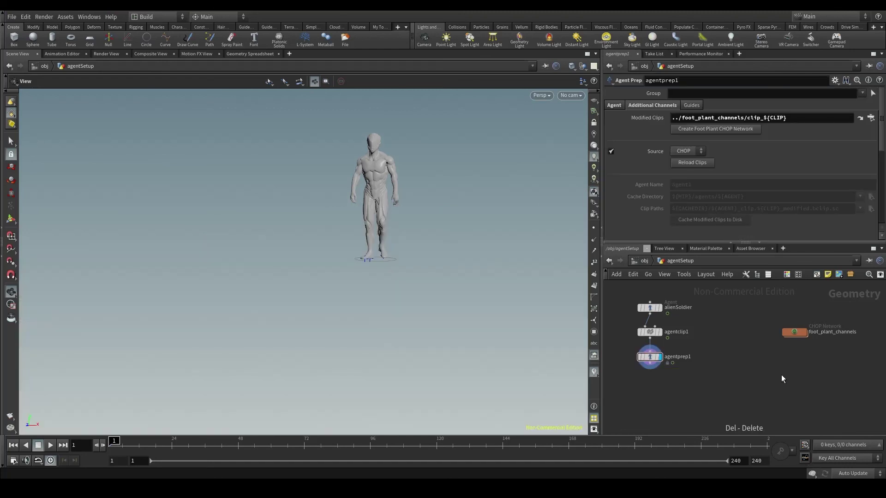